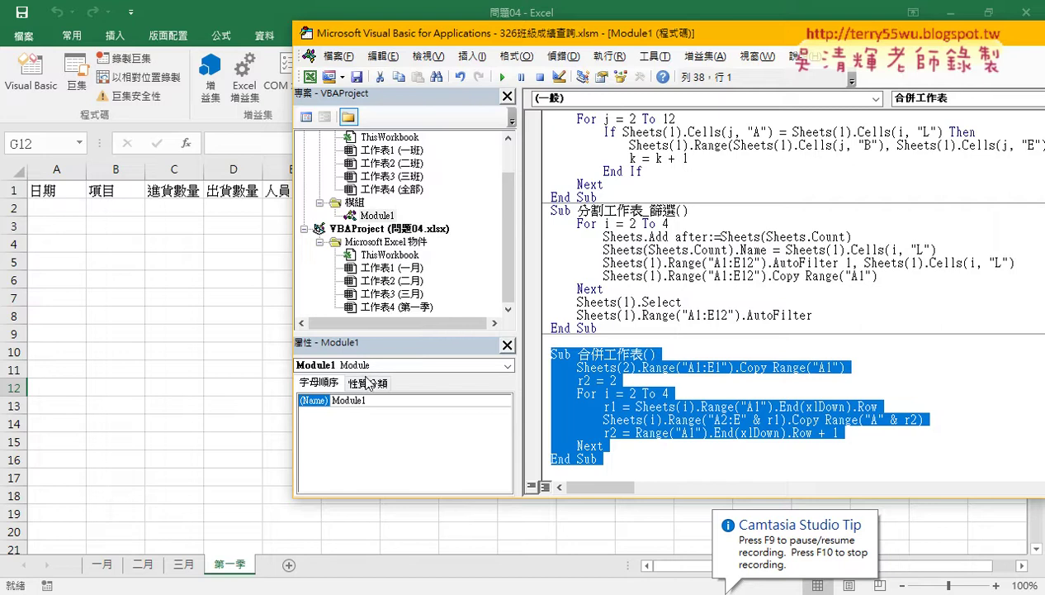
Review the 一月, 二月 and 三月 sheets, then select the empty A2:E20 area on 第一季.
{"action": "left_click", "coordinate": [103, 564]}
{"action": "left_click", "coordinate": [143, 564]}
{"action": "left_click", "coordinate": [183, 564]}
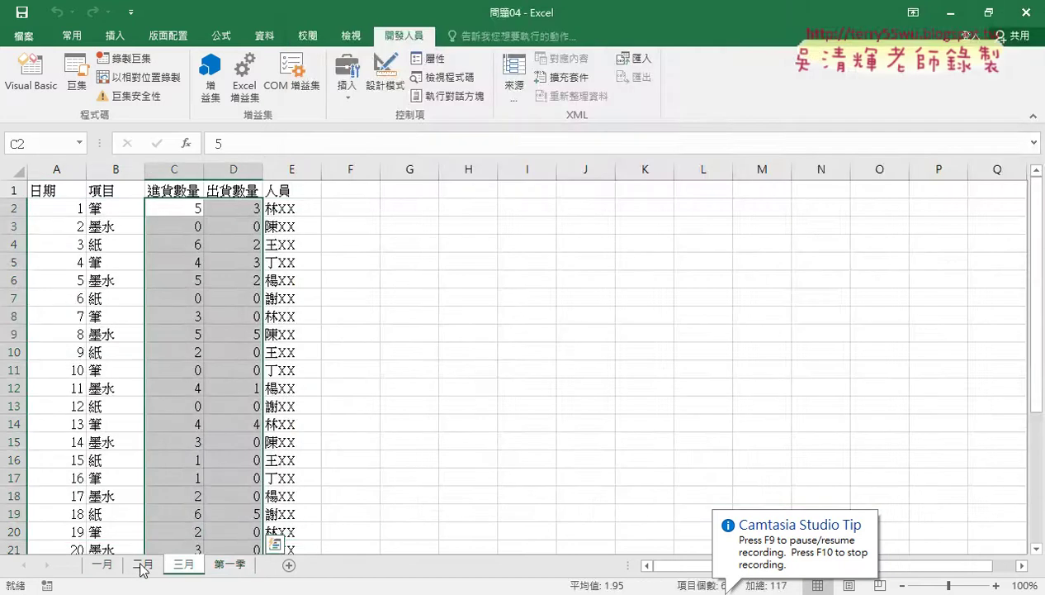
{"action": "left_click", "coordinate": [230, 564]}
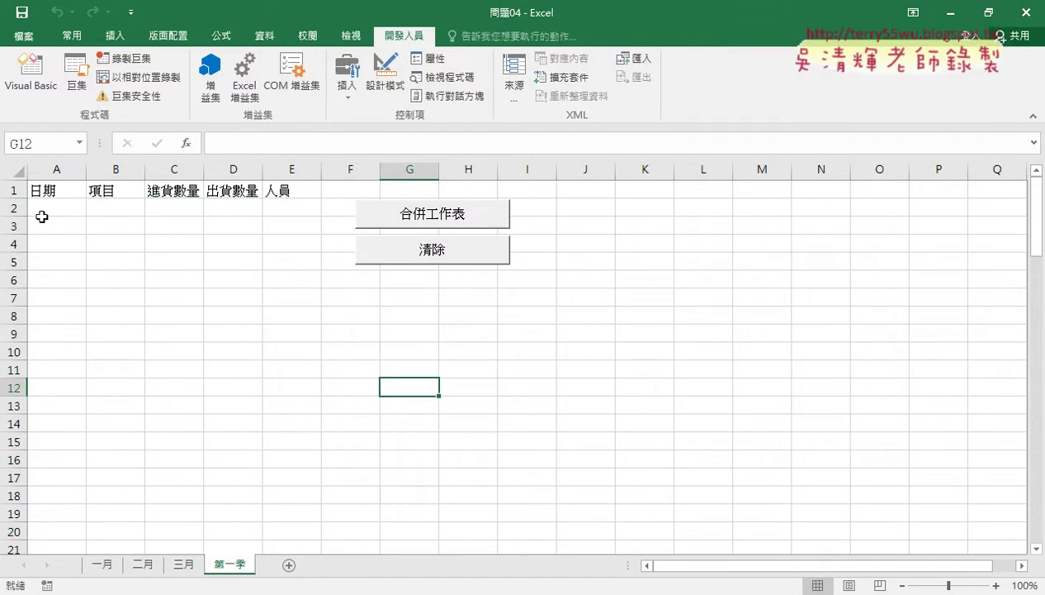
{"action": "mouse_move", "coordinate": [41, 216]}
{"action": "left_mouse_down"}
{"action": "mouse_move", "coordinate": [167, 310]}
{"action": "mouse_move", "coordinate": [240, 513]}
{"action": "mouse_move", "coordinate": [271, 525]}
{"action": "left_mouse_up"}
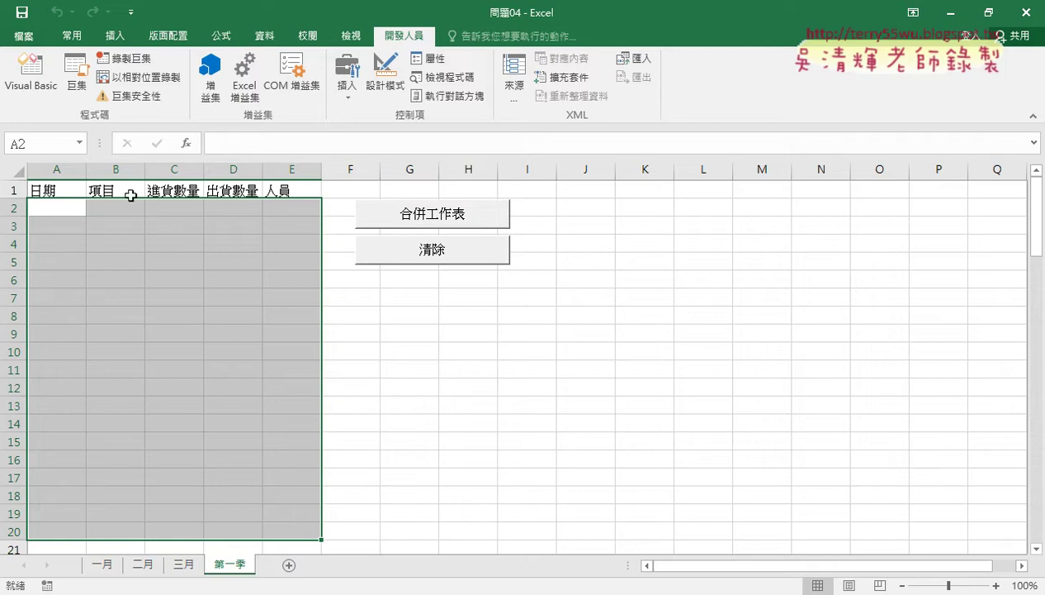
In the VBA editor, insert a new module into the 問題04 project.
{"action": "left_click", "coordinate": [28, 89]}
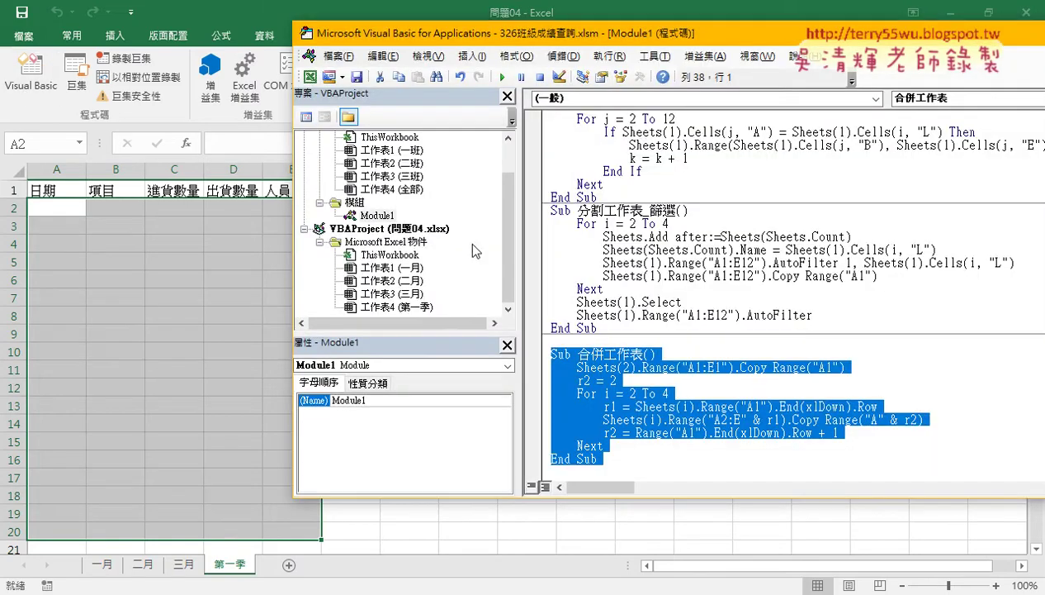
{"action": "left_click_drag", "start_coordinate": [460, 384], "coordinate": [461, 445]}
{"action": "key", "text": "ctrl+c"}
{"action": "right_click", "coordinate": [396, 320]}
{"action": "mouse_move", "coordinate": [448, 386]}
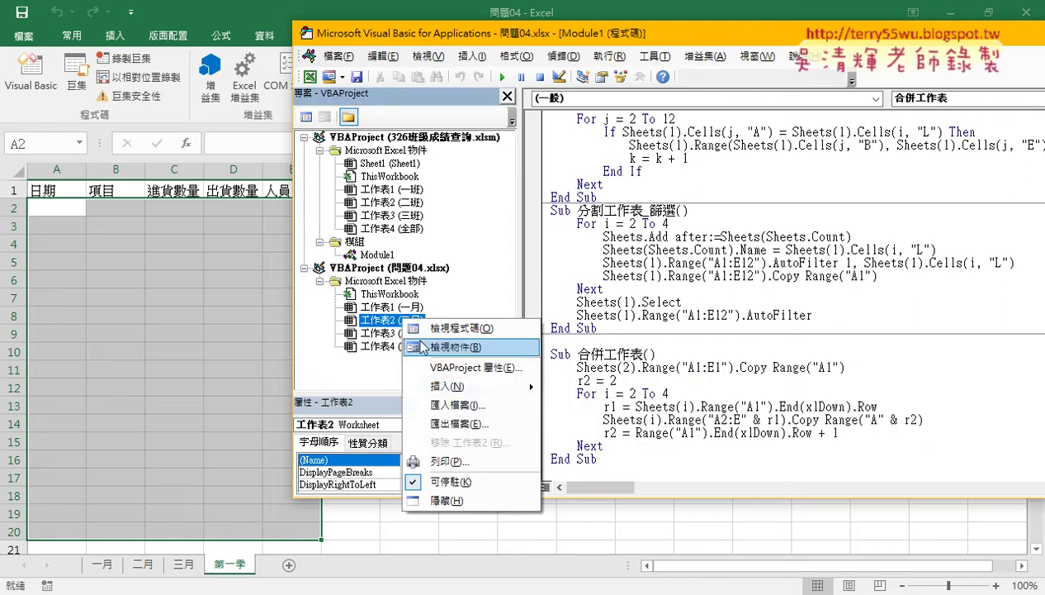
{"action": "left_click", "coordinate": [584, 407]}
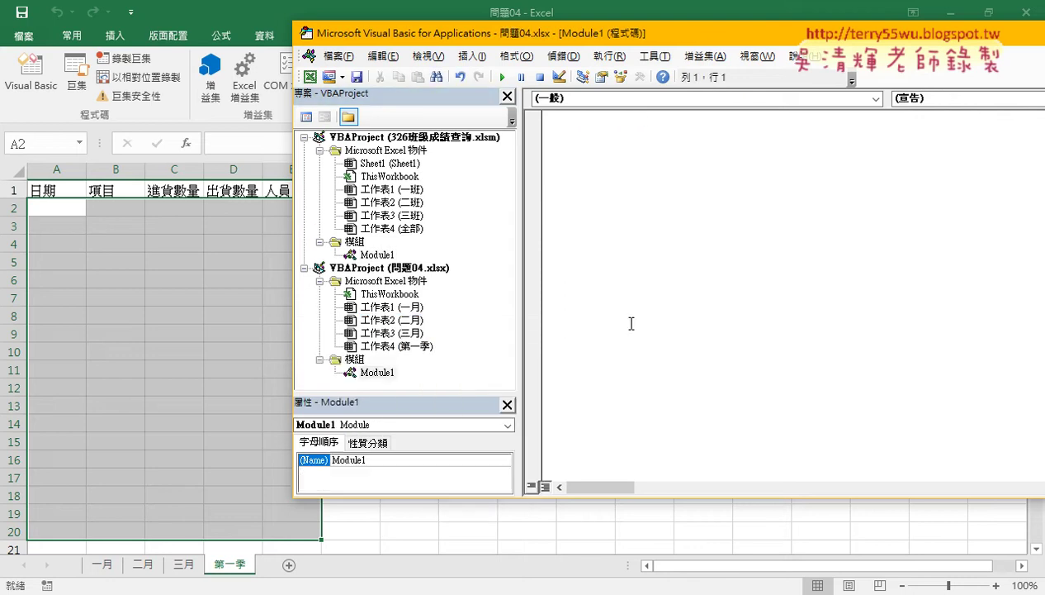
Copy the 合併工作表 macro from the other workbook's Module1 into the new module.
{"action": "double_click", "coordinate": [371, 256]}
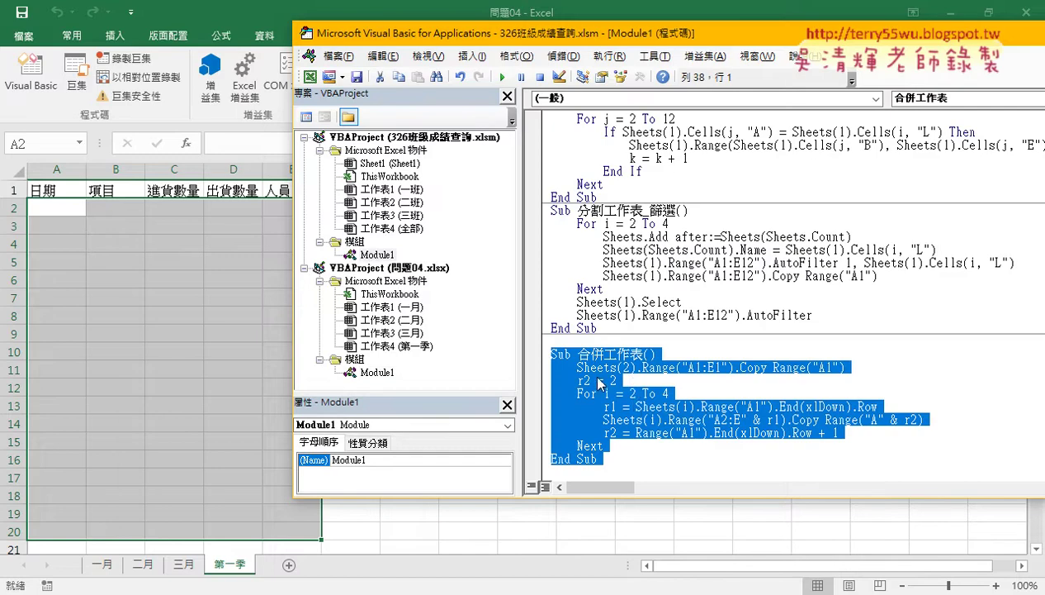
{"action": "right_click", "coordinate": [583, 398]}
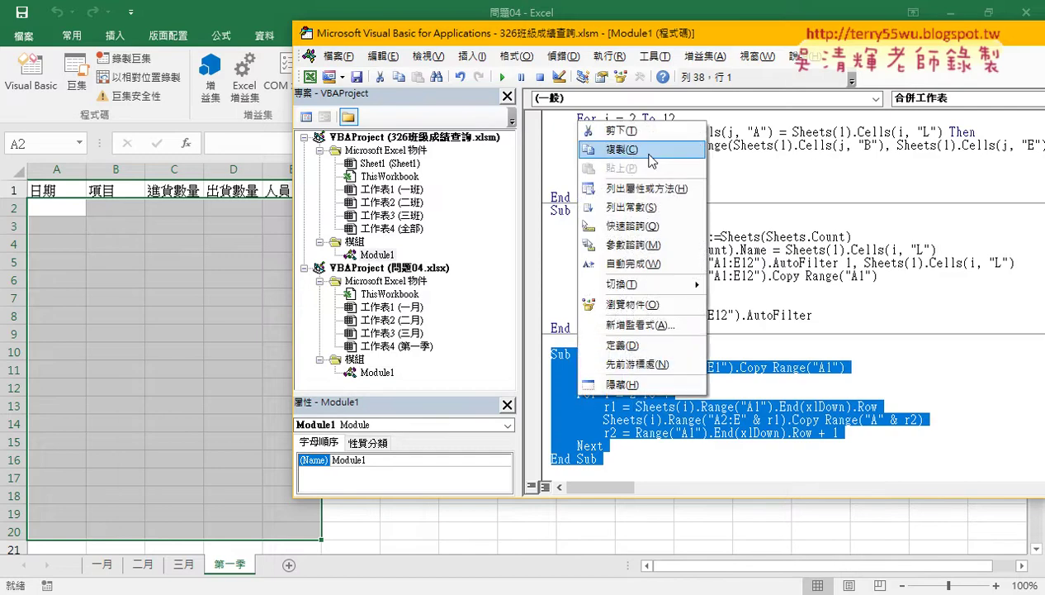
{"action": "left_click", "coordinate": [621, 149]}
{"action": "double_click", "coordinate": [377, 373]}
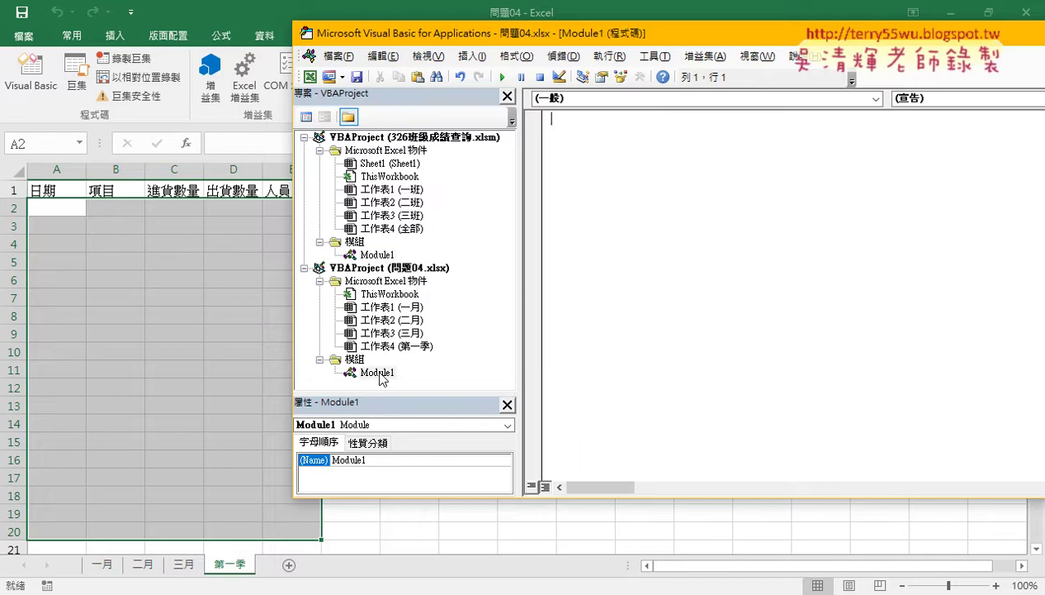
{"action": "left_click", "coordinate": [388, 268]}
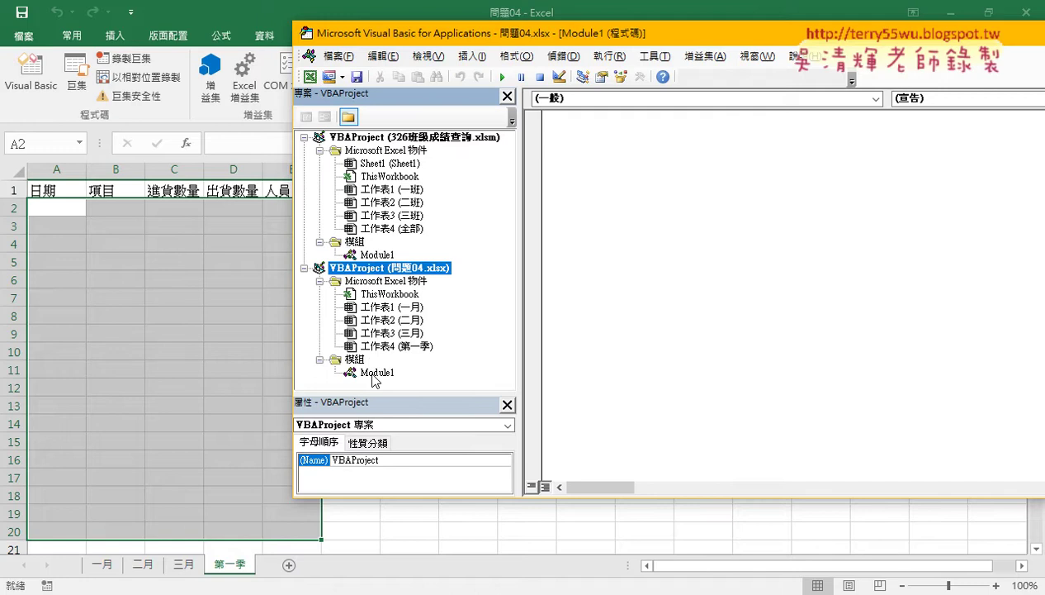
{"action": "left_click", "coordinate": [675, 173]}
{"action": "right_click", "coordinate": [674, 173]}
{"action": "left_click", "coordinate": [709, 224]}
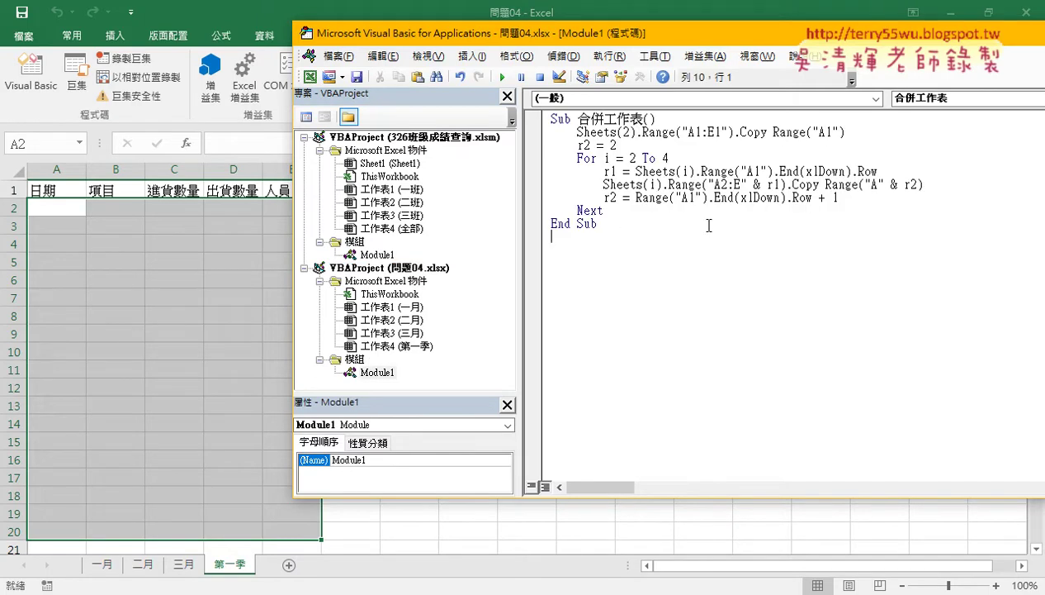
Delete the Sheets(2).Range("A1:E1").Copy header-copy line from the macro.
{"action": "left_click_drag", "start_coordinate": [518, 217], "coordinate": [420, 217]}
{"action": "left_click_drag", "start_coordinate": [436, 37], "coordinate": [484, 73]}
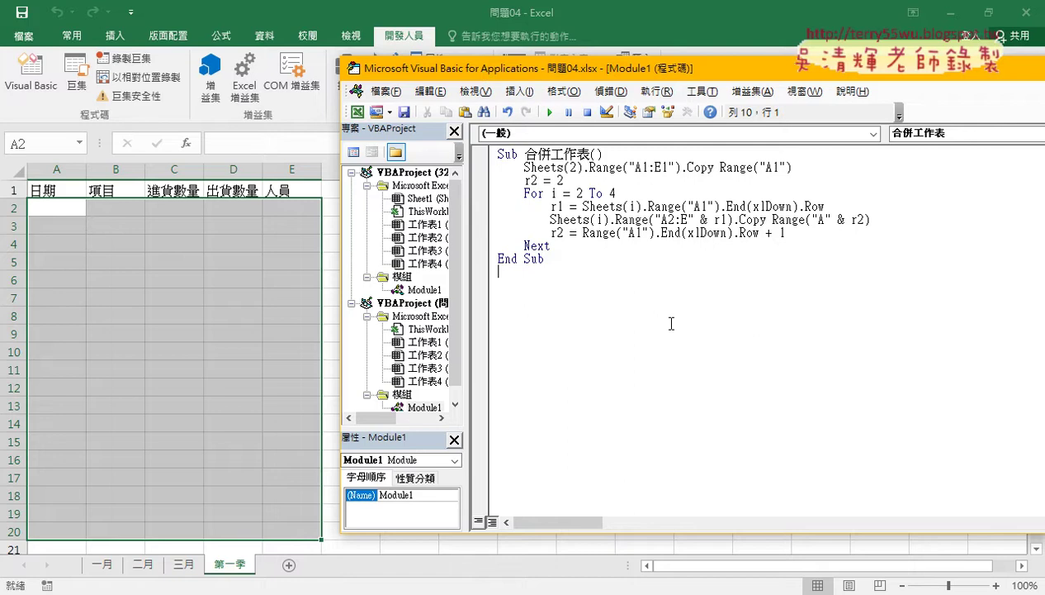
{"action": "left_click_drag", "start_coordinate": [822, 167], "coordinate": [487, 168]}
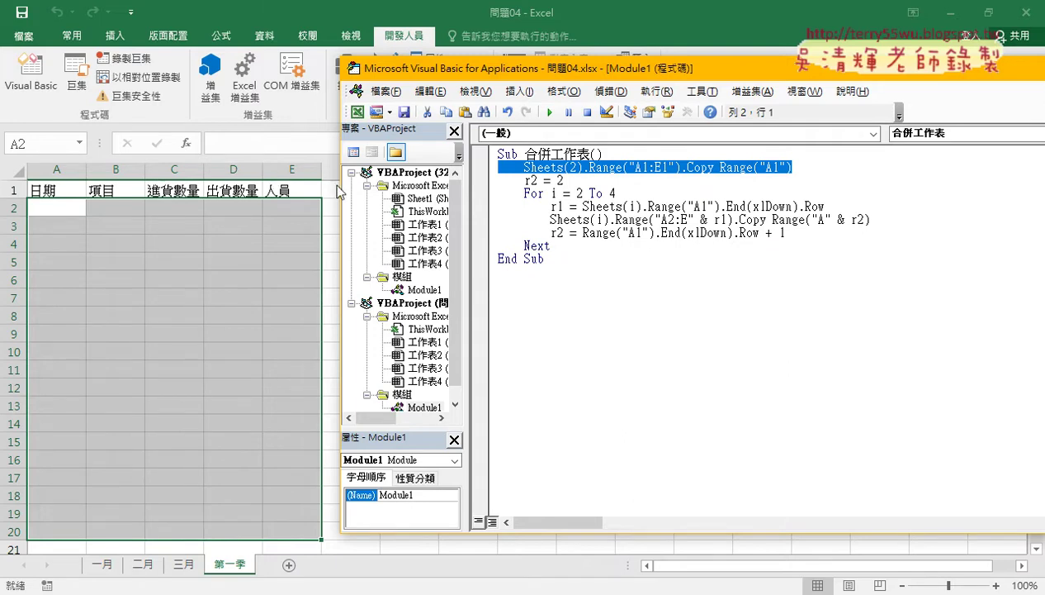
{"action": "left_click", "coordinate": [618, 168]}
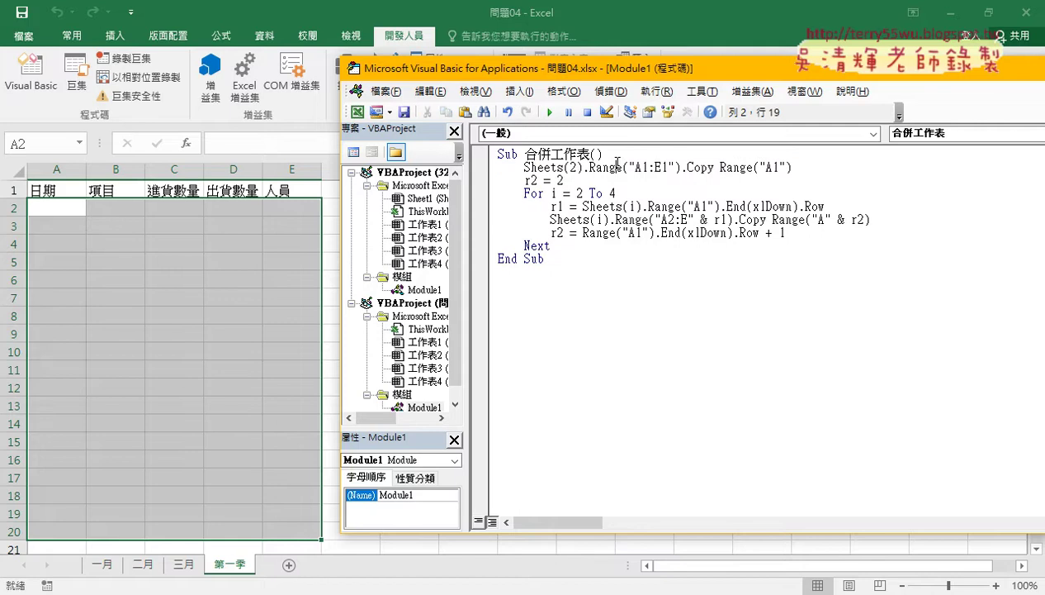
{"action": "left_click_drag", "start_coordinate": [805, 166], "coordinate": [429, 171]}
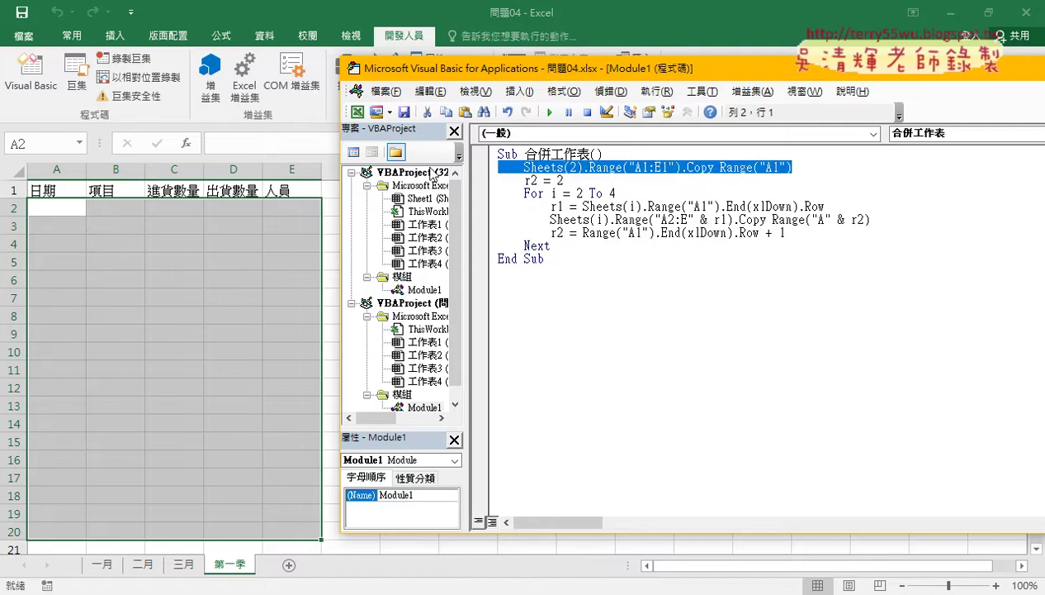
{"action": "key", "text": "Delete"}
{"action": "key", "text": "Delete"}
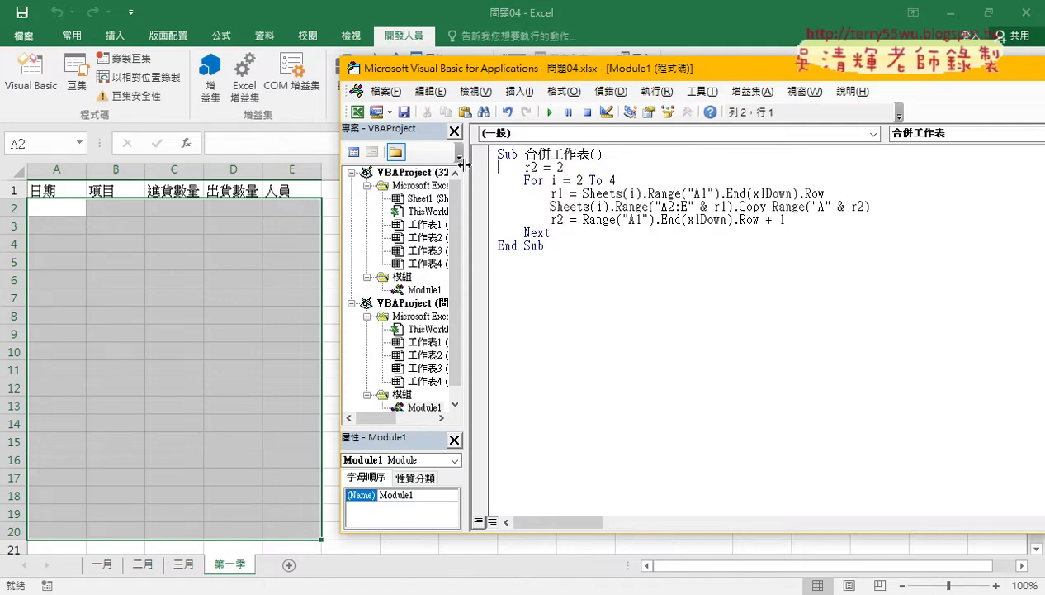
Change the loop from For i = 2 To 4 to For i = 1 To 3.
{"action": "left_click_drag", "start_coordinate": [530, 168], "coordinate": [537, 168]}
{"action": "mouse_move", "coordinate": [563, 168]}
{"action": "left_mouse_down"}
{"action": "mouse_move", "coordinate": [497, 168]}
{"action": "mouse_move", "coordinate": [644, 183]}
{"action": "left_mouse_up"}
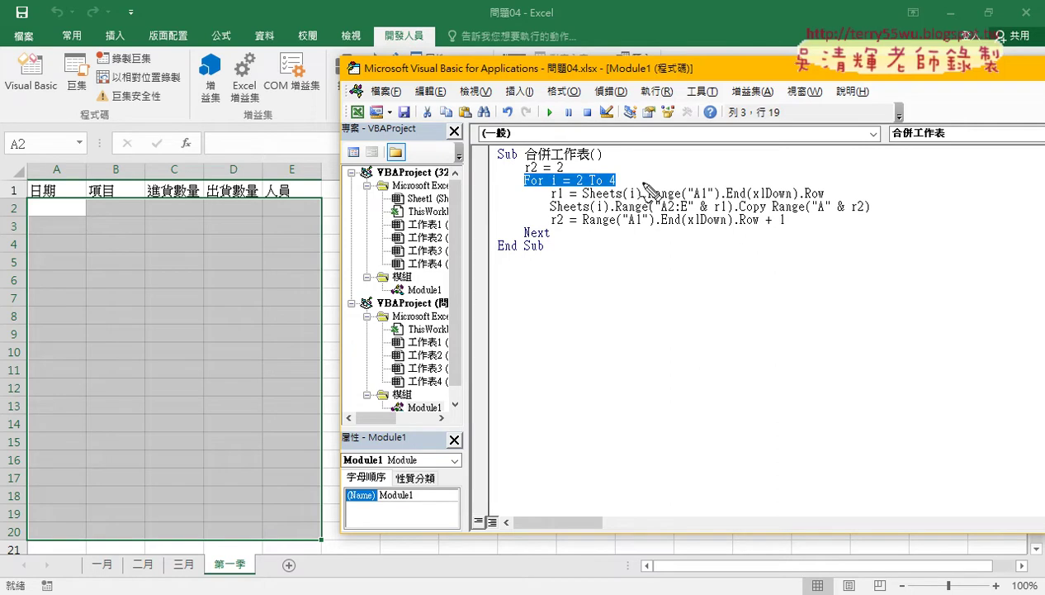
{"action": "mouse_move", "coordinate": [78, 588]}
{"action": "left_mouse_down"}
{"action": "mouse_move", "coordinate": [110, 553]}
{"action": "mouse_move", "coordinate": [216, 583]}
{"action": "left_mouse_up"}
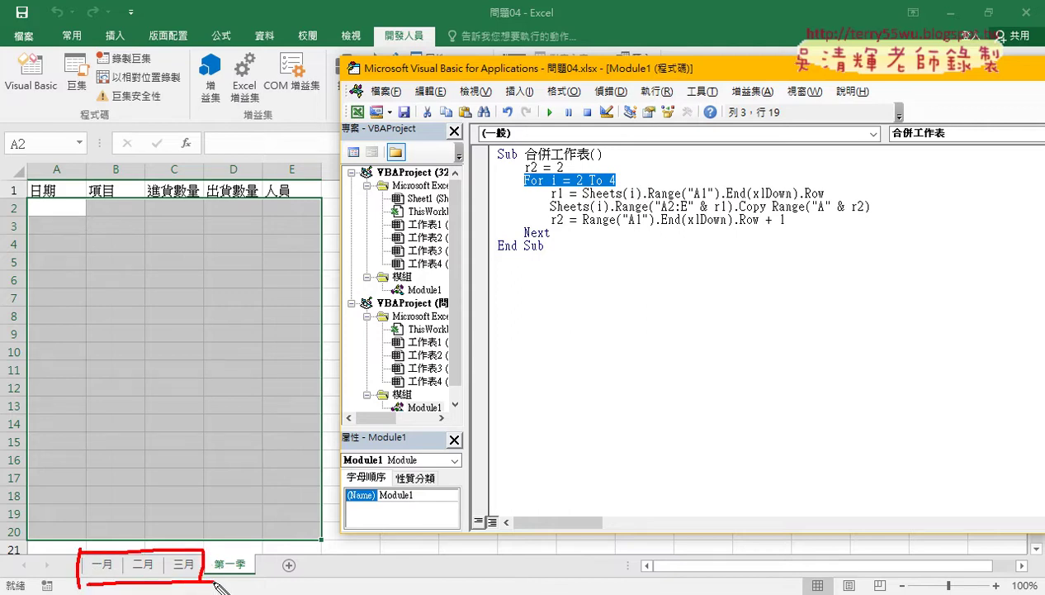
{"action": "key", "text": "Escape"}
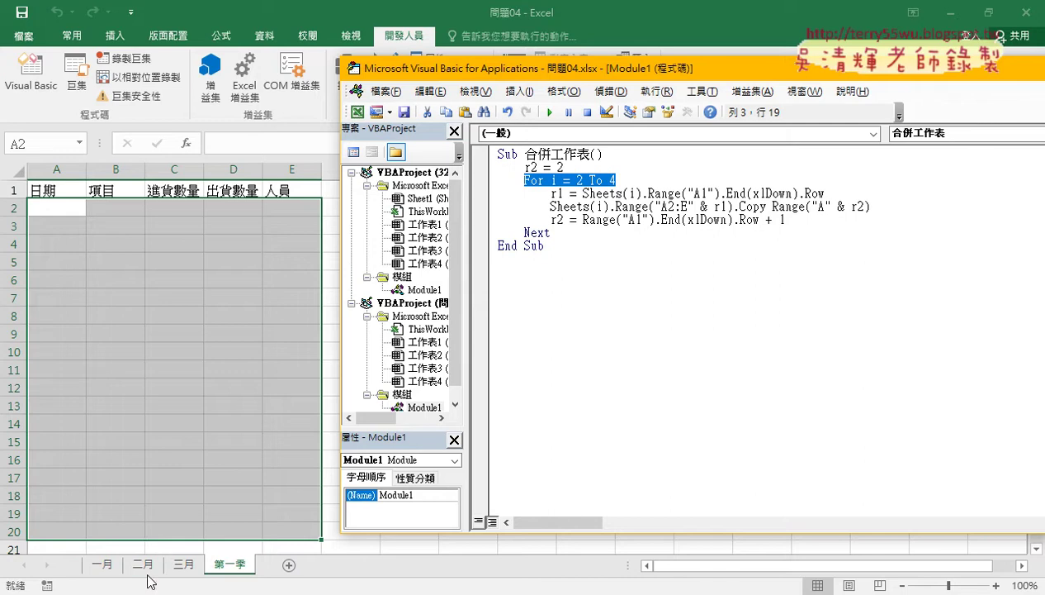
{"action": "left_click", "coordinate": [557, 186]}
{"action": "left_click", "coordinate": [583, 180]}
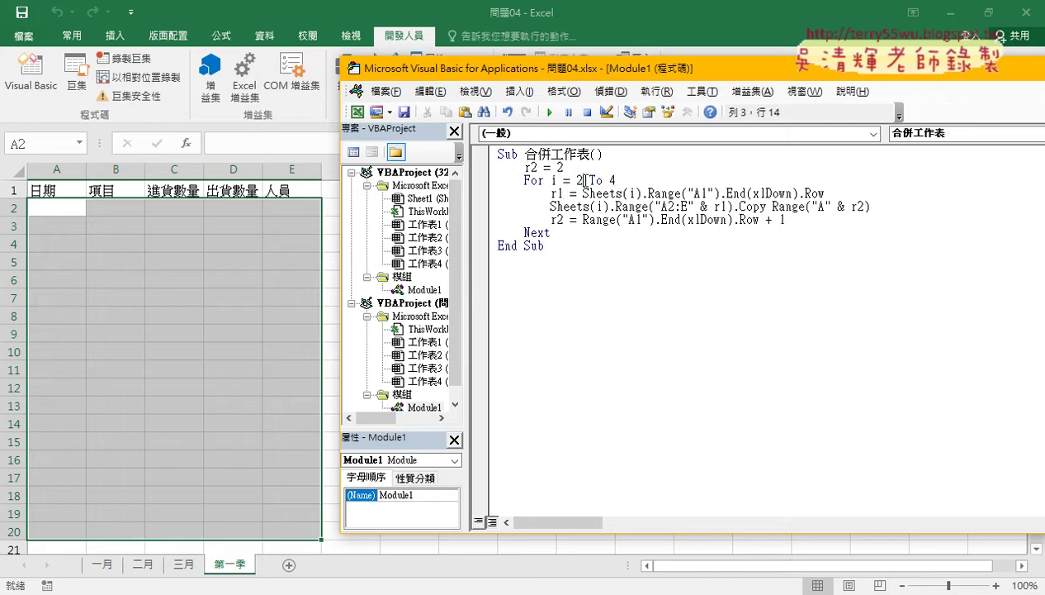
{"action": "double_click", "coordinate": [580, 180]}
{"action": "type", "text": "1"}
{"action": "left_click", "coordinate": [619, 180]}
{"action": "double_click", "coordinate": [613, 180]}
{"action": "type", "text": "3"}
{"action": "left_click_drag", "start_coordinate": [824, 193], "coordinate": [583, 193]}
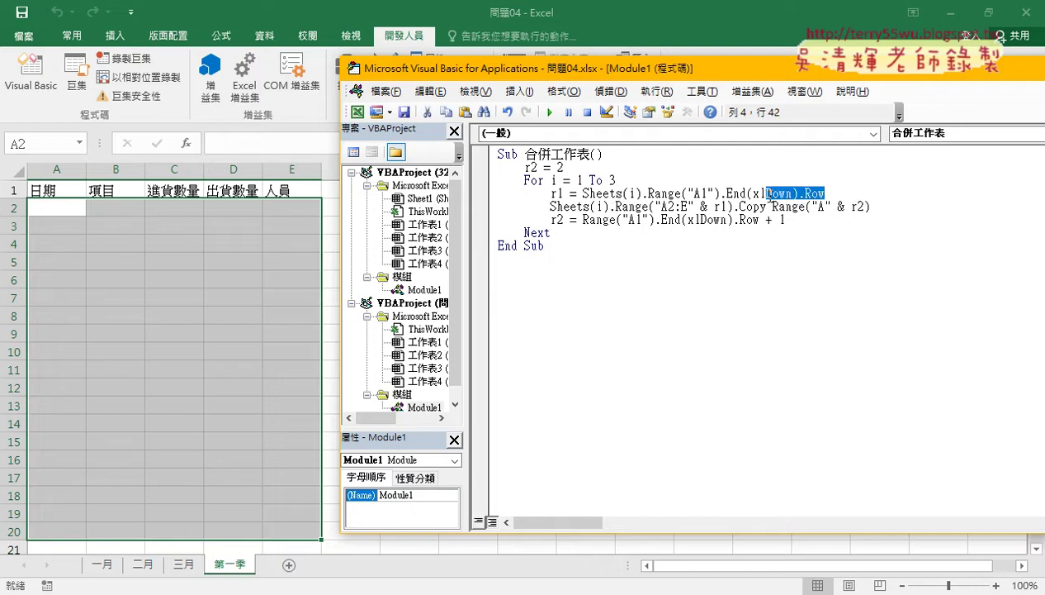
{"action": "double_click", "coordinate": [559, 193]}
Check where the data ends on the 一月, 二月 and 三月 sheets.
{"action": "left_click", "coordinate": [103, 564]}
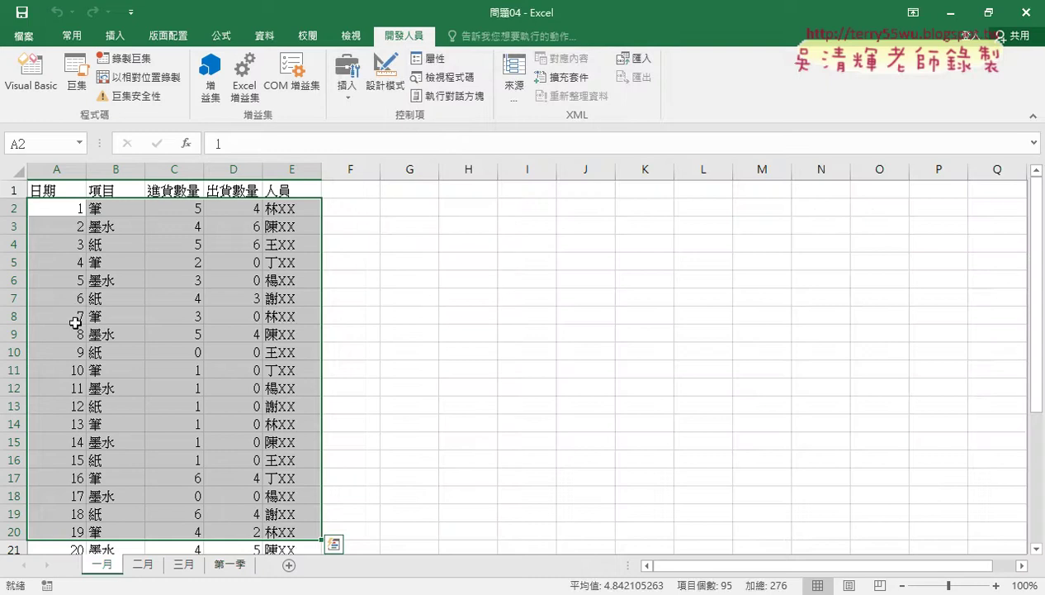
{"action": "left_click", "coordinate": [61, 191]}
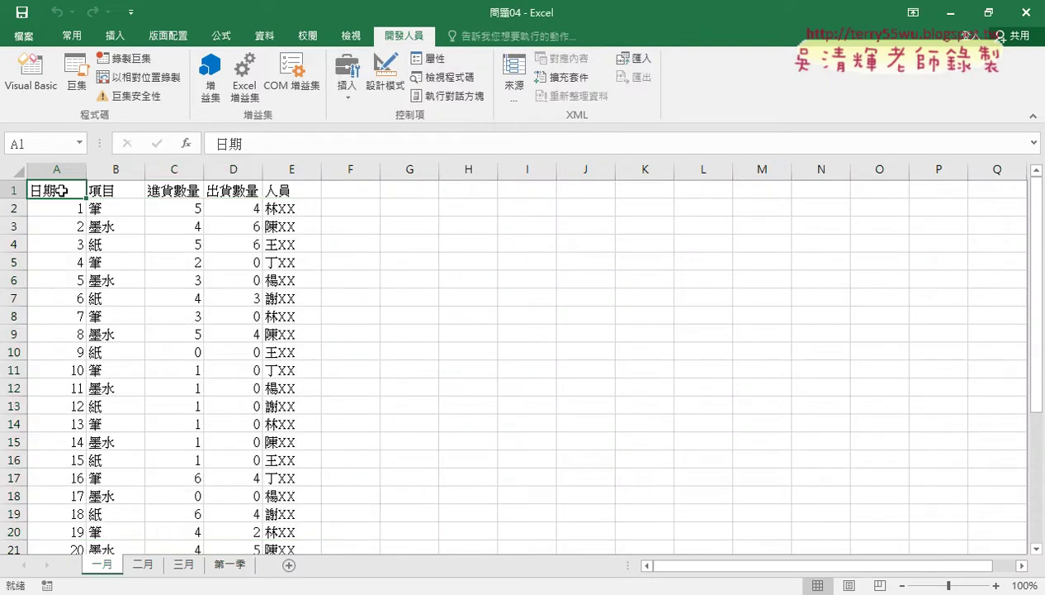
{"action": "key", "text": "ctrl+Down"}
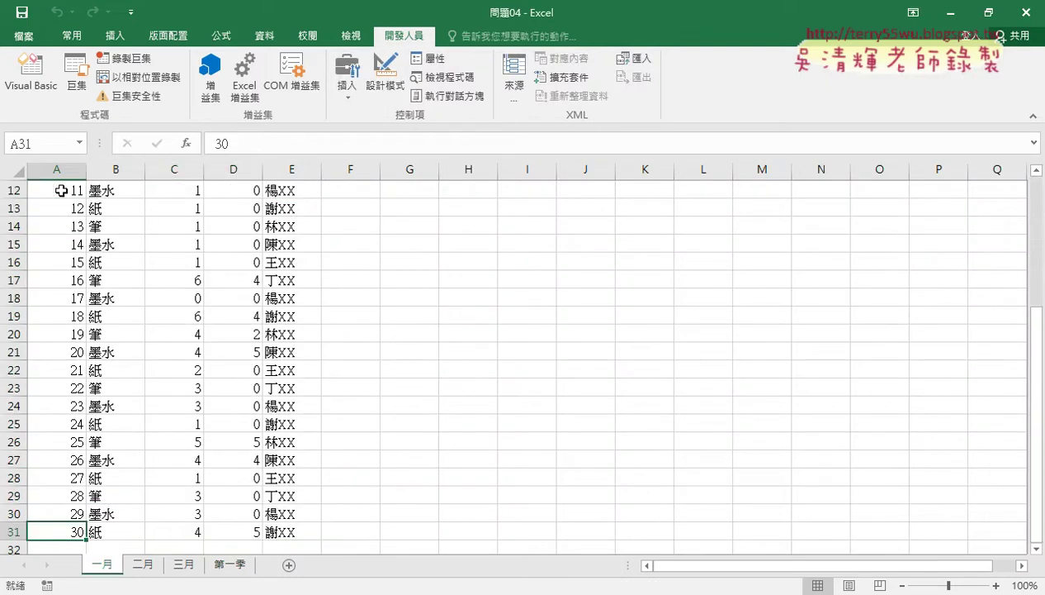
{"action": "left_click", "coordinate": [145, 566]}
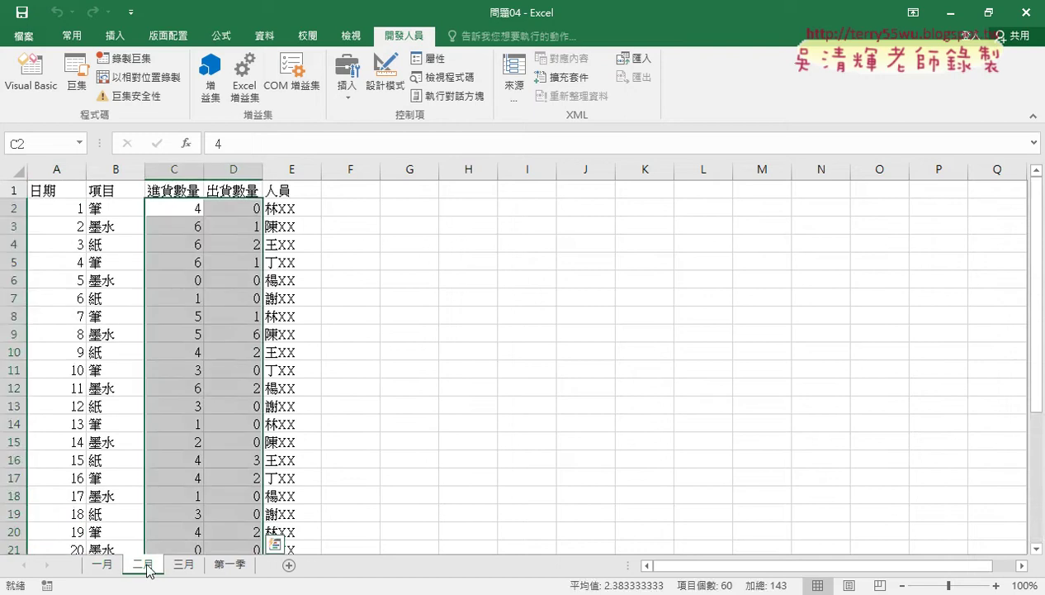
{"action": "scroll", "coordinate": [147, 479], "scroll_direction": "down", "scroll_amount": 4}
{"action": "scroll", "coordinate": [147, 496], "scroll_direction": "down", "scroll_amount": 3}
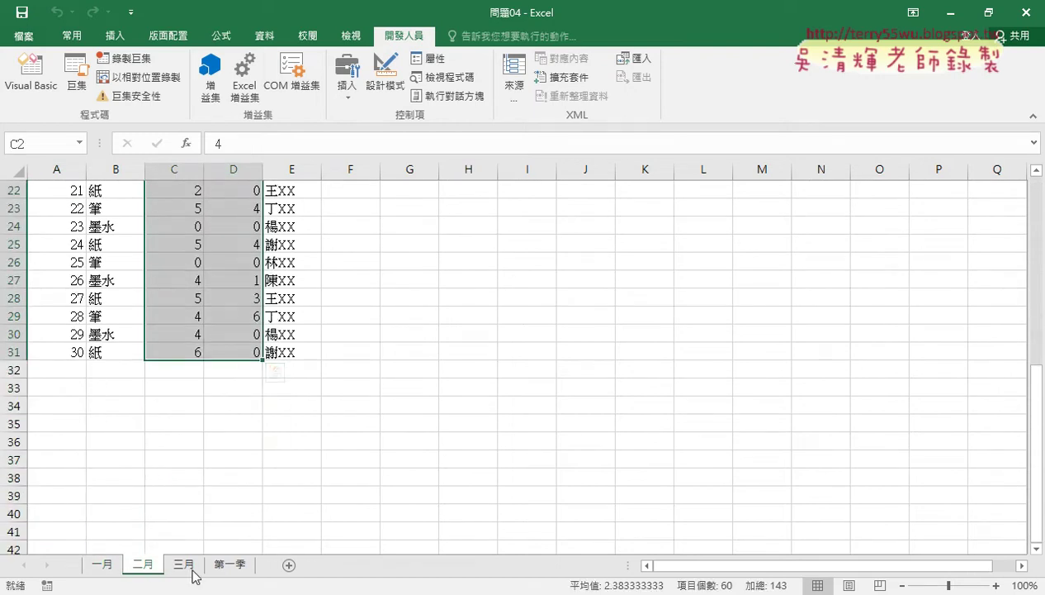
{"action": "left_click", "coordinate": [192, 568]}
{"action": "scroll", "coordinate": [175, 438], "scroll_direction": "down", "scroll_amount": 6}
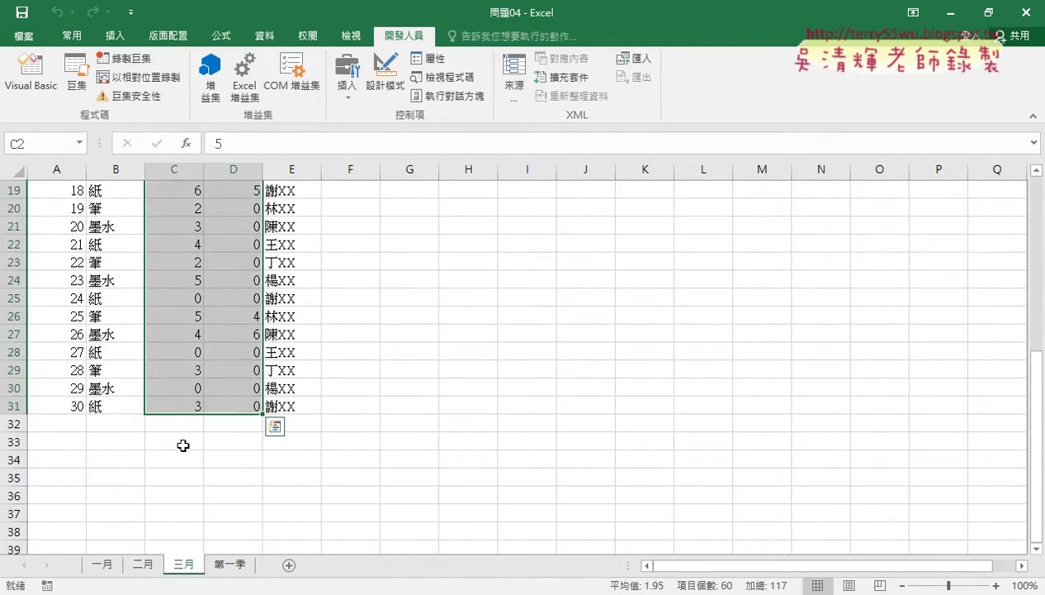
{"action": "left_click", "coordinate": [102, 565]}
{"action": "scroll", "coordinate": [89, 514], "scroll_direction": "down", "scroll_amount": 1}
{"action": "mouse_move", "coordinate": [64, 477]}
{"action": "left_mouse_down"}
{"action": "mouse_move", "coordinate": [314, 481]}
{"action": "mouse_move", "coordinate": [319, 498]}
{"action": "left_mouse_up"}
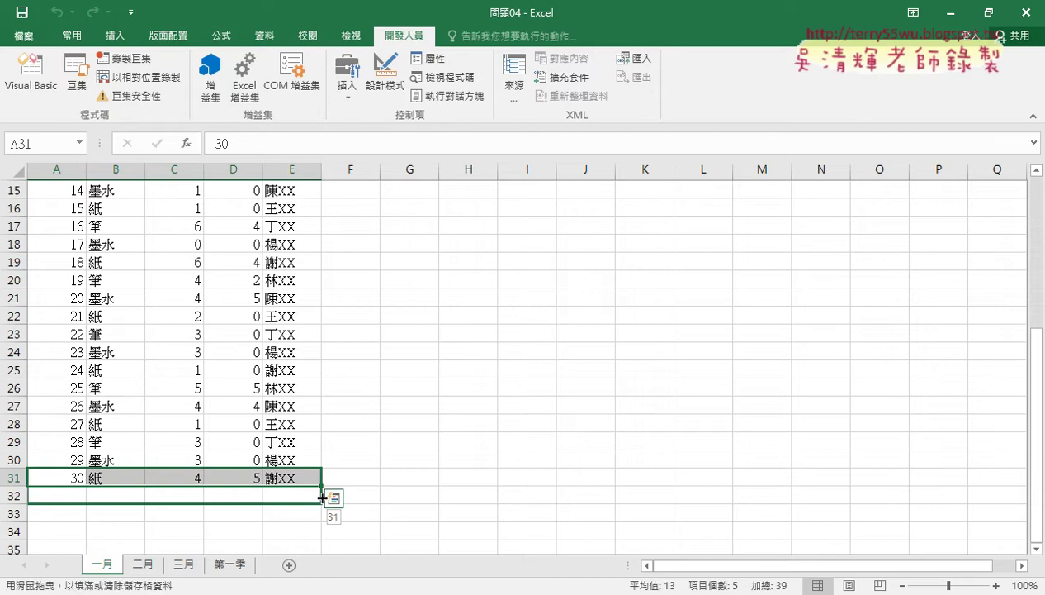
Delete rows 30–31 from 二月 so it ends at 28 days.
{"action": "left_click", "coordinate": [143, 565]}
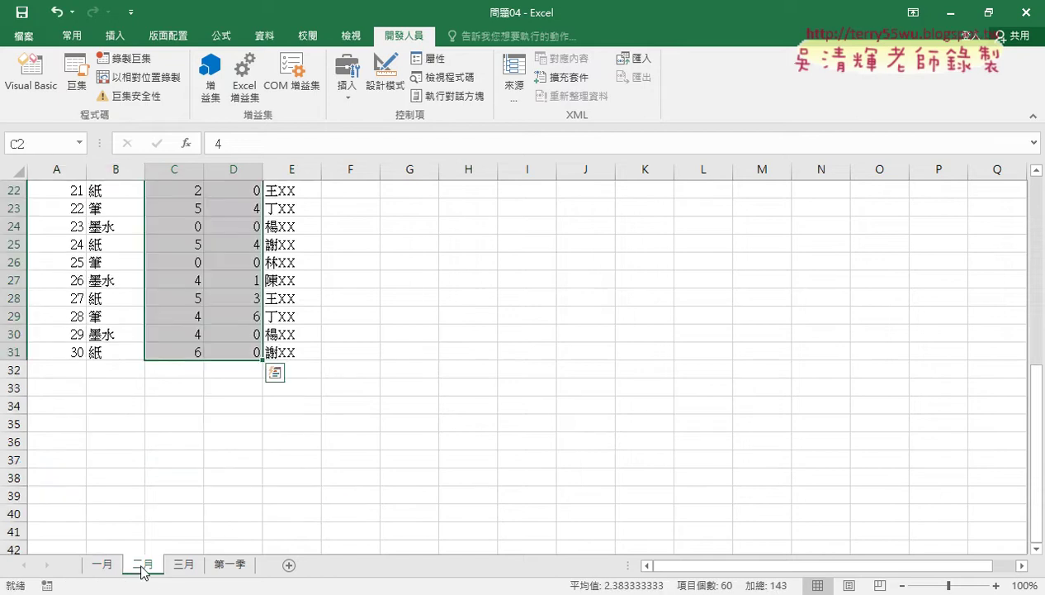
{"action": "left_click_drag", "start_coordinate": [12, 353], "coordinate": [16, 337]}
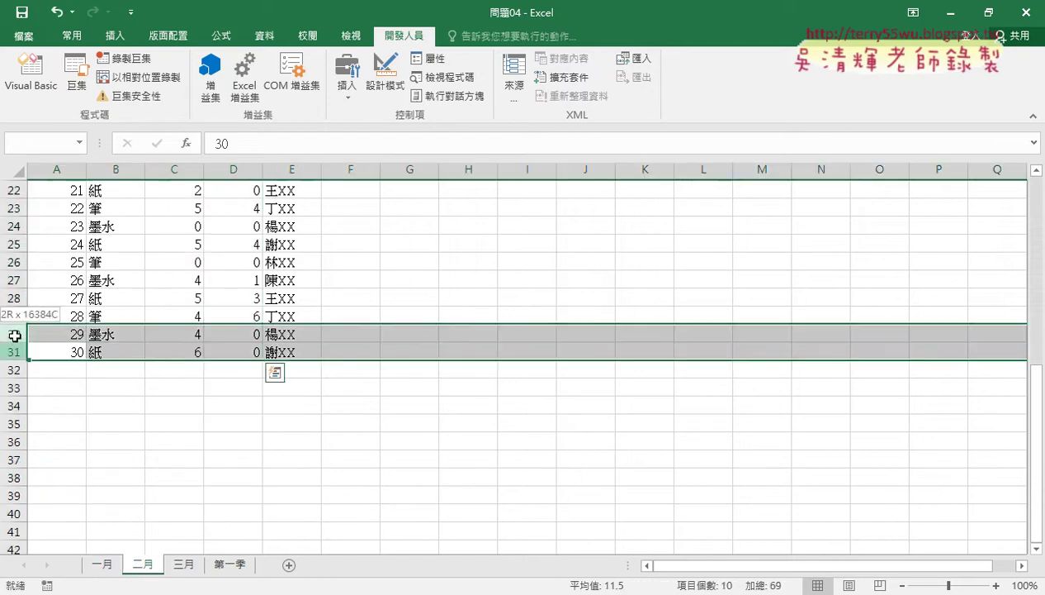
{"action": "right_click", "coordinate": [124, 352]}
{"action": "left_click", "coordinate": [181, 243]}
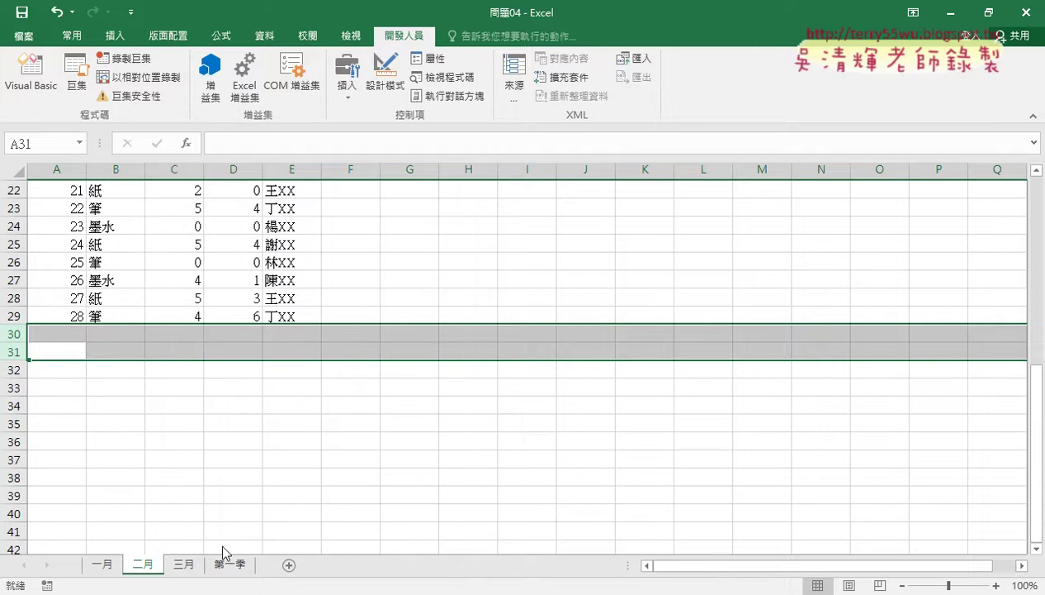
Fill a day 31 record (31, 紙, 3, 0) into row 32 of 三月, then view 第一季.
{"action": "left_click", "coordinate": [184, 565]}
{"action": "mouse_move", "coordinate": [66, 405]}
{"action": "left_mouse_down"}
{"action": "mouse_move", "coordinate": [293, 406]}
{"action": "mouse_move", "coordinate": [322, 430]}
{"action": "left_mouse_up"}
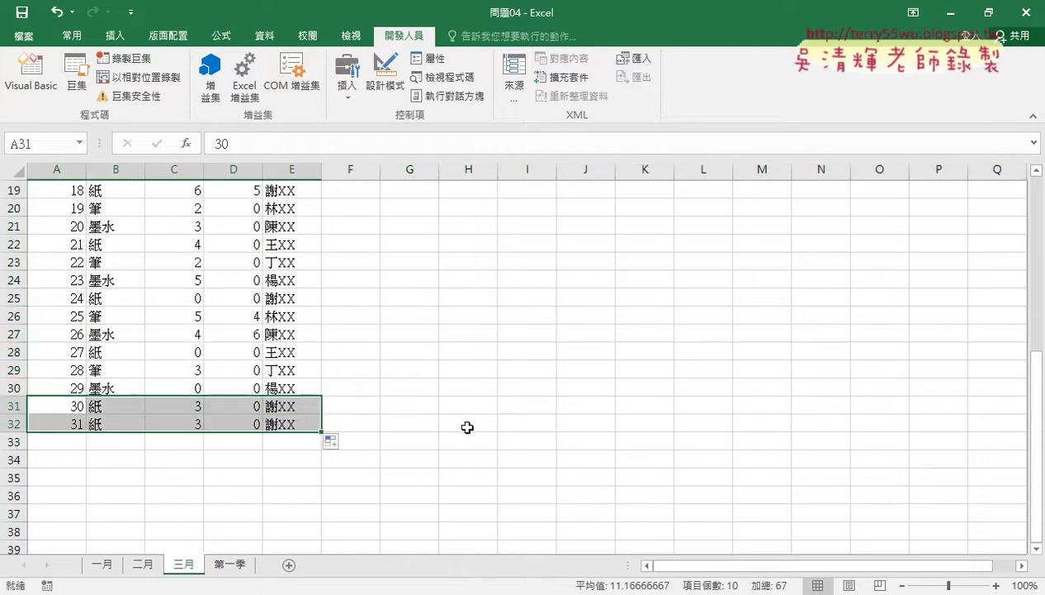
{"action": "left_click", "coordinate": [131, 349]}
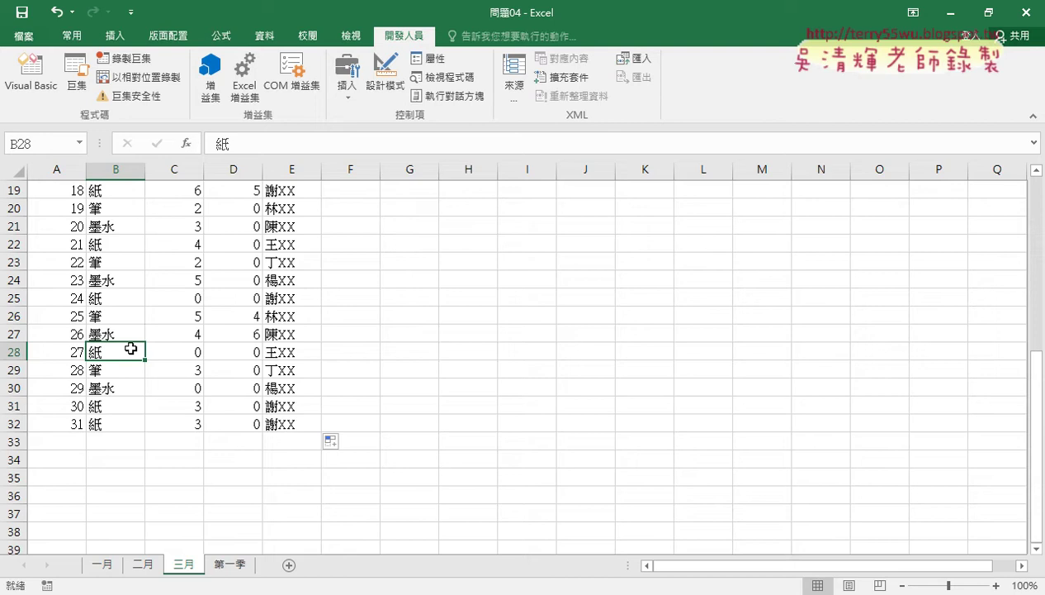
{"action": "left_click", "coordinate": [230, 566]}
{"action": "left_click", "coordinate": [442, 331]}
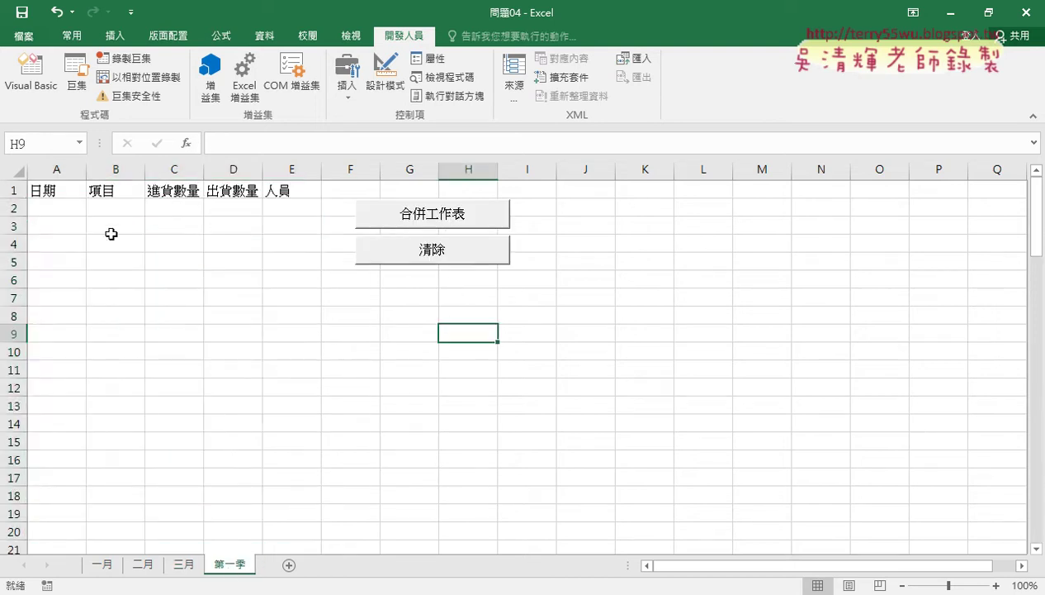
{"action": "left_click", "coordinate": [42, 97]}
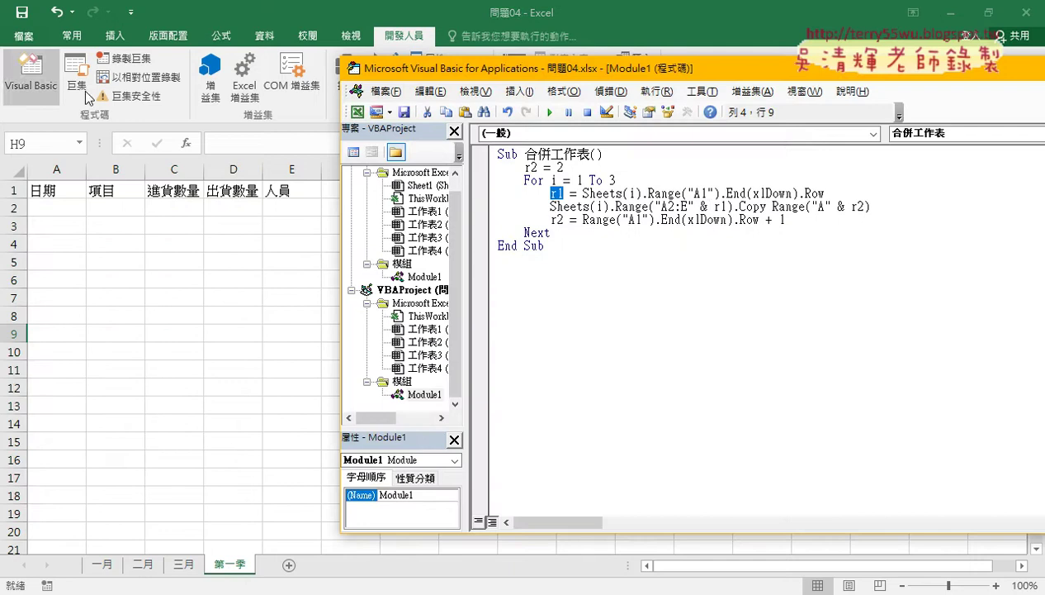
{"action": "left_click", "coordinate": [706, 205]}
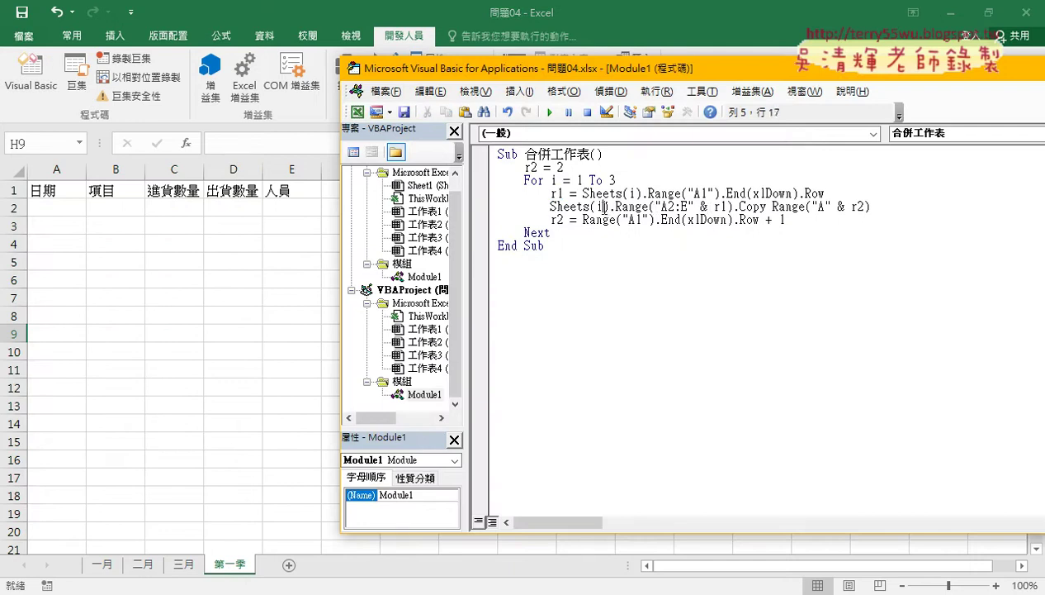
{"action": "double_click", "coordinate": [597, 207]}
{"action": "double_click", "coordinate": [669, 207]}
{"action": "left_click", "coordinate": [107, 567]}
{"action": "scroll", "coordinate": [104, 346], "scroll_direction": "up", "scroll_amount": 3}
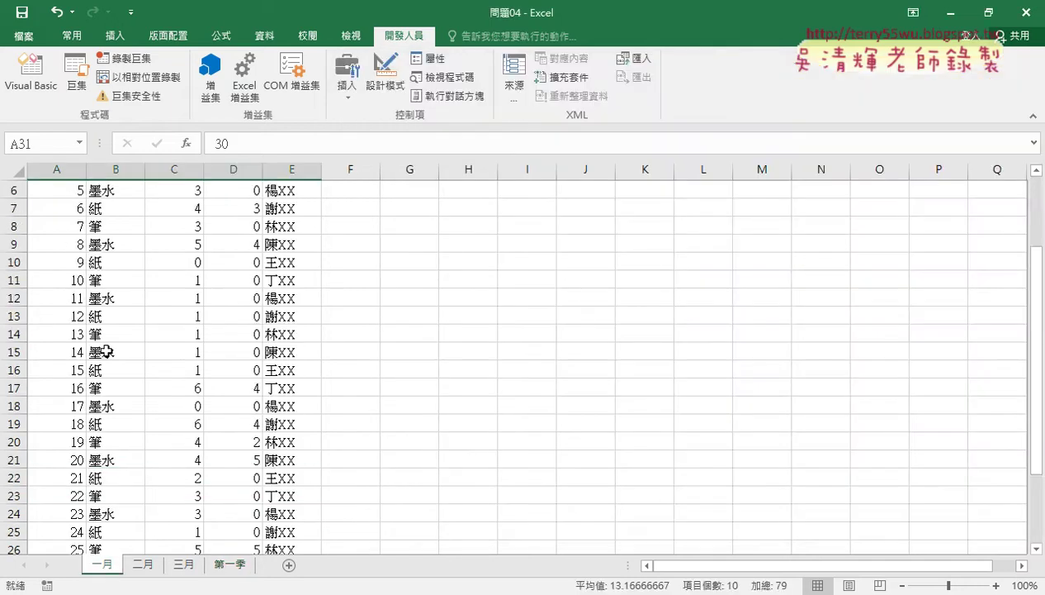
{"action": "scroll", "coordinate": [108, 331], "scroll_direction": "up", "scroll_amount": 2}
{"action": "left_click", "coordinate": [61, 209]}
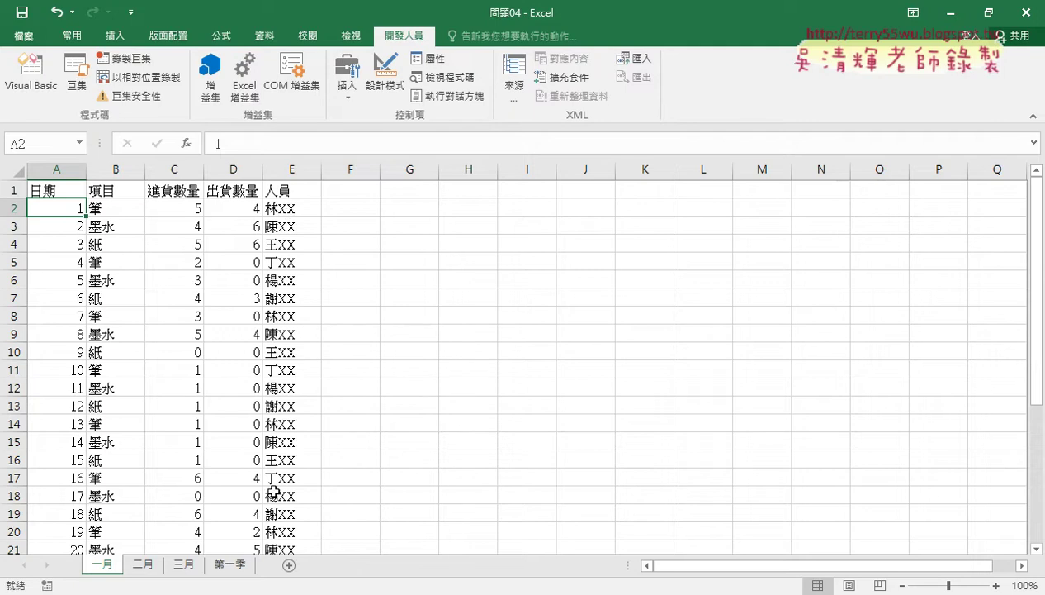
{"action": "scroll", "coordinate": [273, 492], "scroll_direction": "down", "scroll_amount": 6}
{"action": "left_click", "coordinate": [303, 425]}
{"action": "left_click_drag", "start_coordinate": [302, 425], "coordinate": [13, 211]}
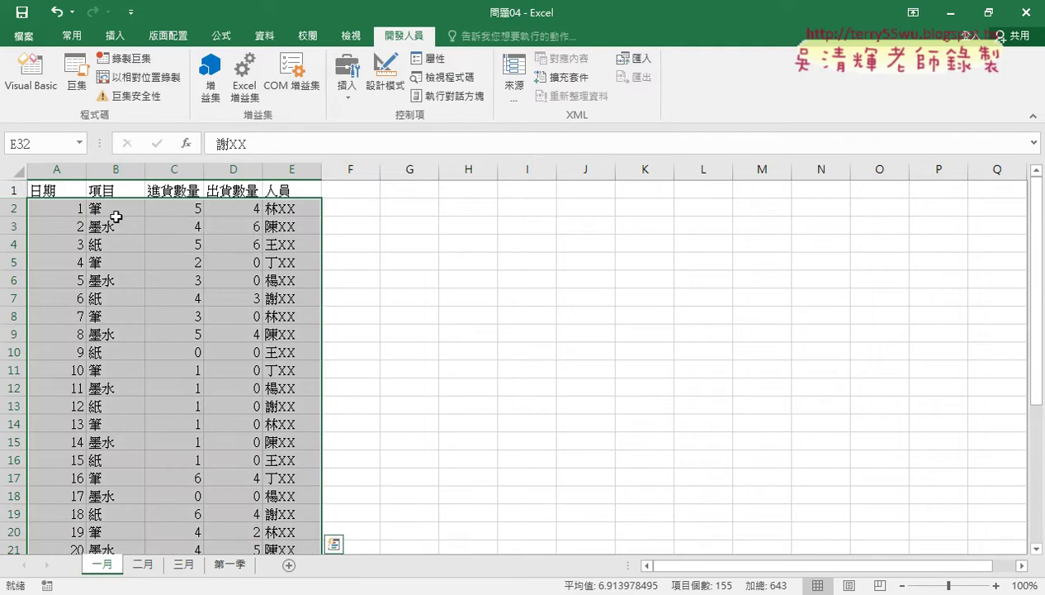
{"action": "left_click", "coordinate": [233, 565]}
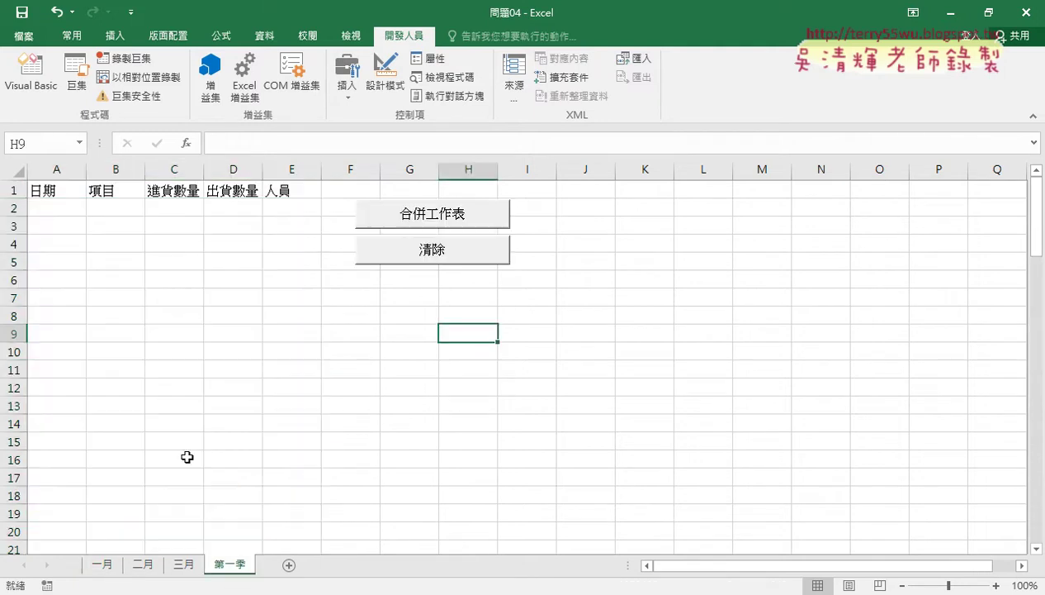
{"action": "left_click", "coordinate": [59, 207]}
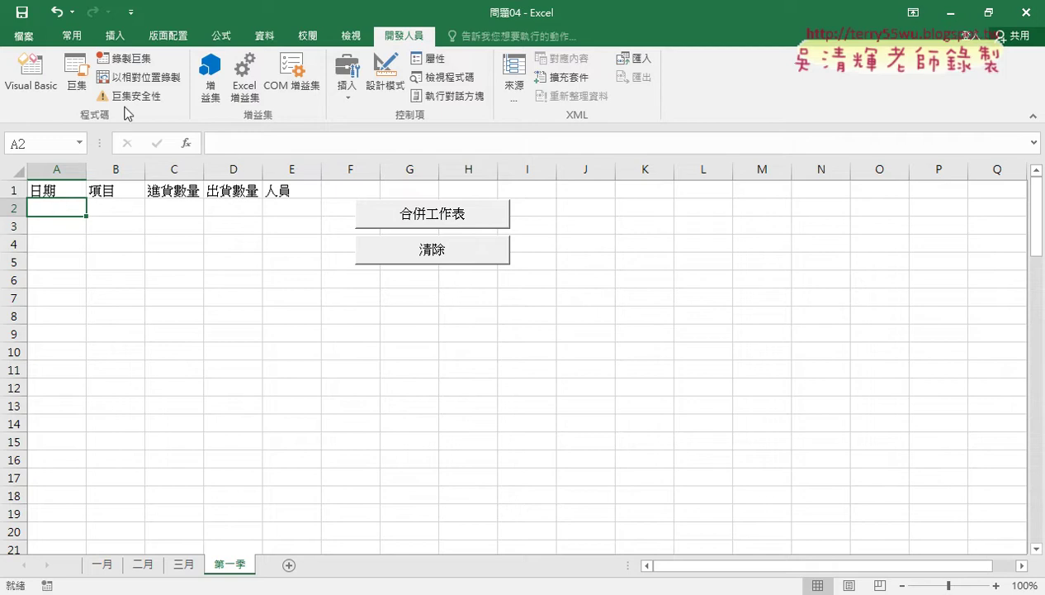
In the VBA editor, put the caret on the r1 line of 合併工作表.
{"action": "left_click", "coordinate": [31, 72]}
{"action": "left_click", "coordinate": [801, 221]}
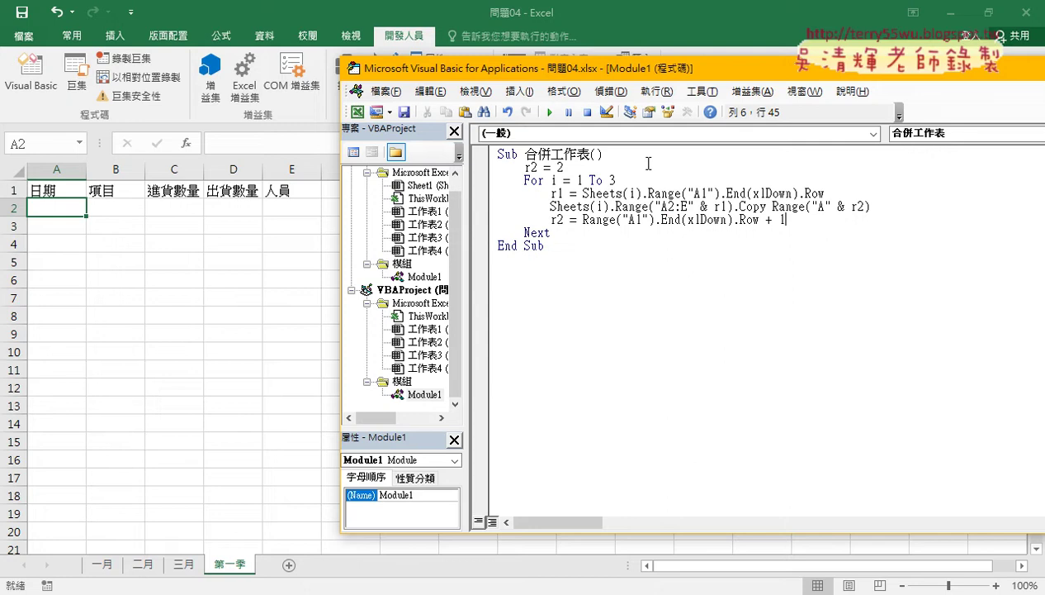
{"action": "left_click_drag", "start_coordinate": [616, 180], "coordinate": [577, 180]}
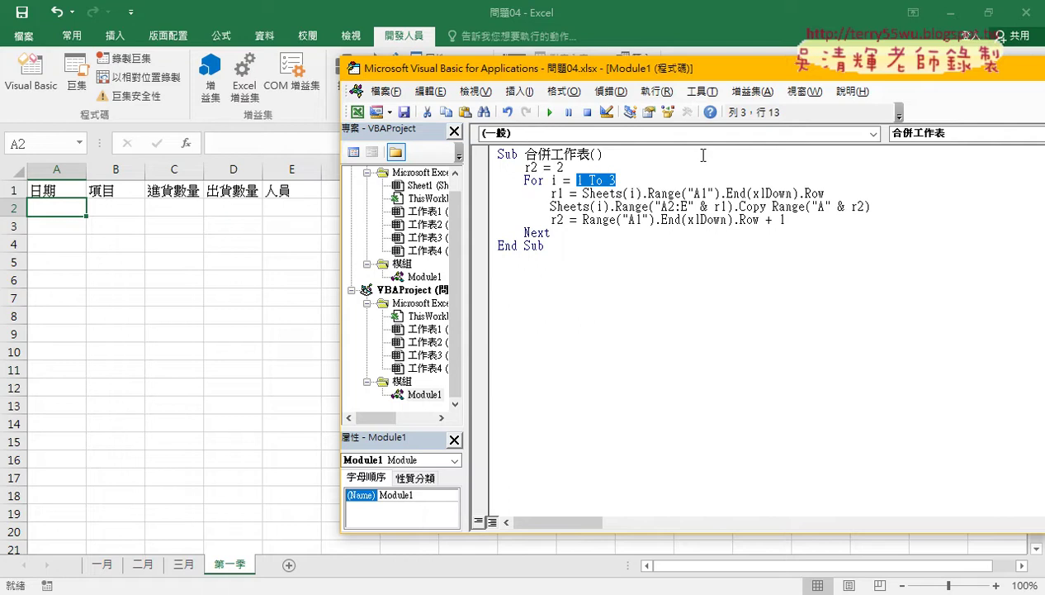
{"action": "left_click", "coordinate": [576, 180]}
{"action": "key", "text": "Down"}
{"action": "key", "text": "Down"}
{"action": "left_click", "coordinate": [562, 194]}
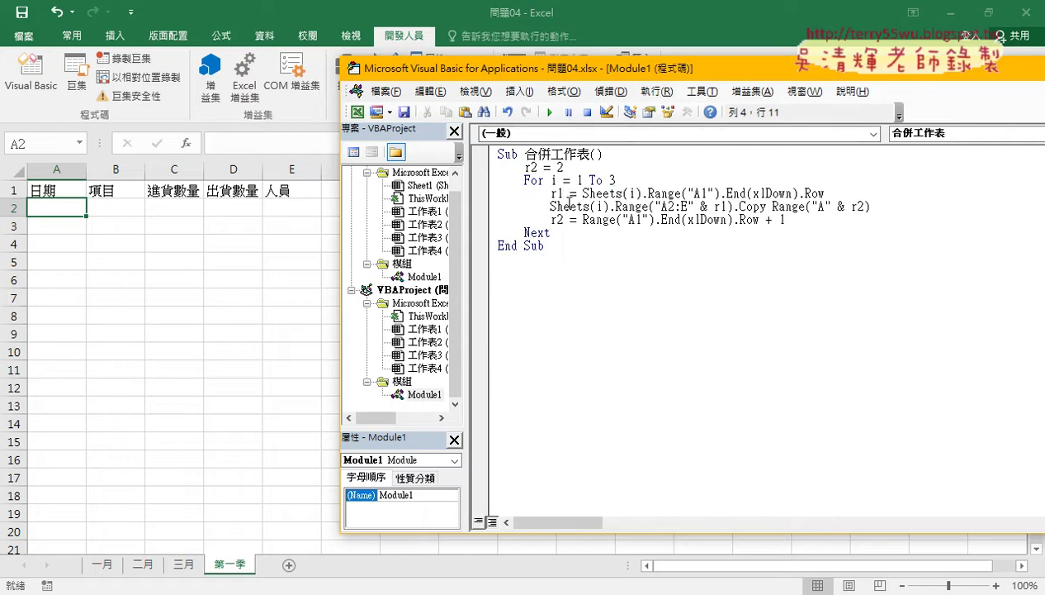
Step through 合併工作表 with F8 so the first month's records fill 第一季.
{"action": "key", "text": "F8"}
{"action": "key", "text": "F8"}
{"action": "key", "text": "F8"}
{"action": "key", "text": "F8"}
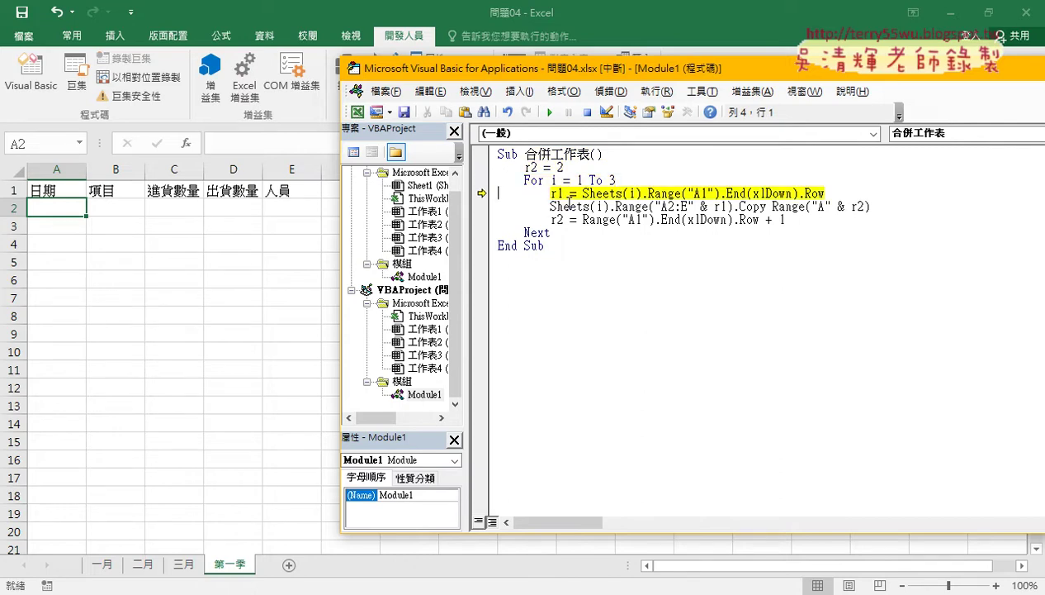
{"action": "key", "text": "F8"}
{"action": "key", "text": "F8"}
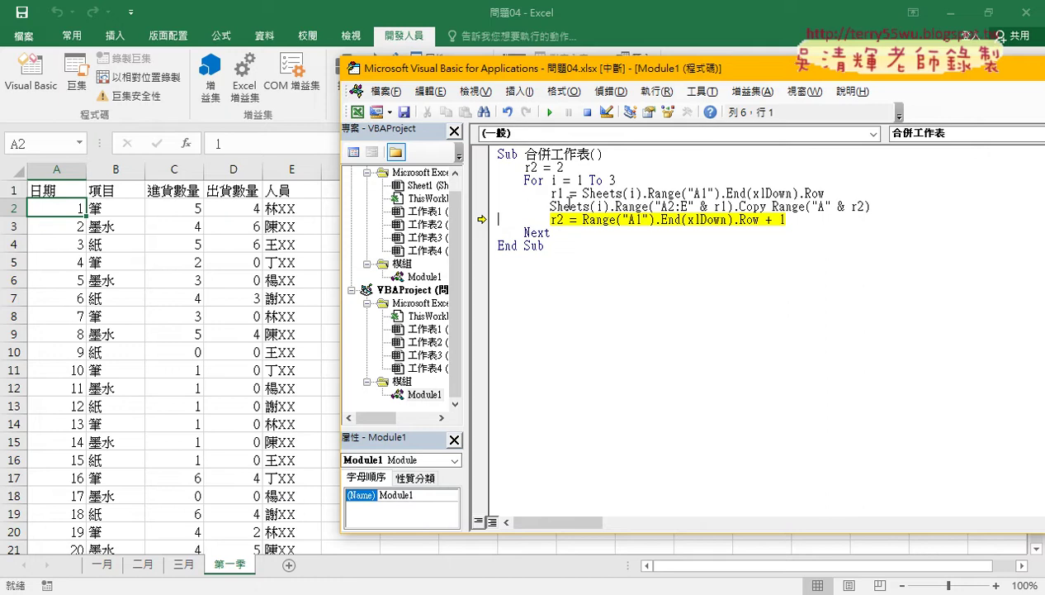
{"action": "key", "text": "F8"}
{"action": "key", "text": "F8"}
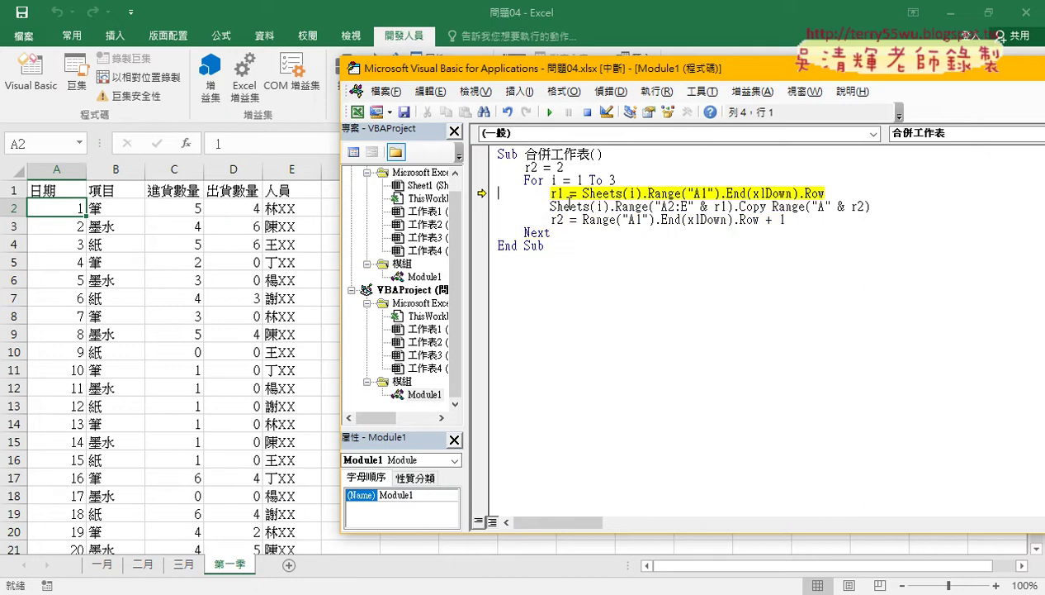
{"action": "key", "text": "F8"}
{"action": "key", "text": "F8"}
{"action": "key", "text": "F8"}
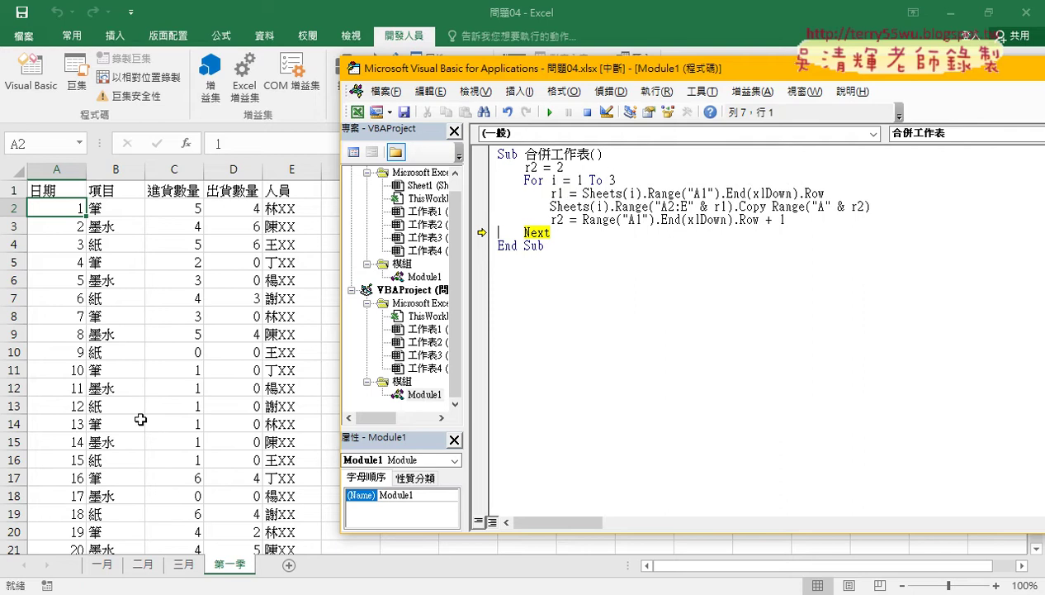
Scroll down 第一季 to check the rows merged so far.
{"action": "left_click", "coordinate": [102, 408]}
{"action": "scroll", "coordinate": [102, 408], "scroll_direction": "down", "scroll_amount": 3}
{"action": "scroll", "coordinate": [102, 408], "scroll_direction": "down", "scroll_amount": 3}
{"action": "scroll", "coordinate": [102, 408], "scroll_direction": "down", "scroll_amount": 2}
{"action": "scroll", "coordinate": [104, 410], "scroll_direction": "down", "scroll_amount": 2}
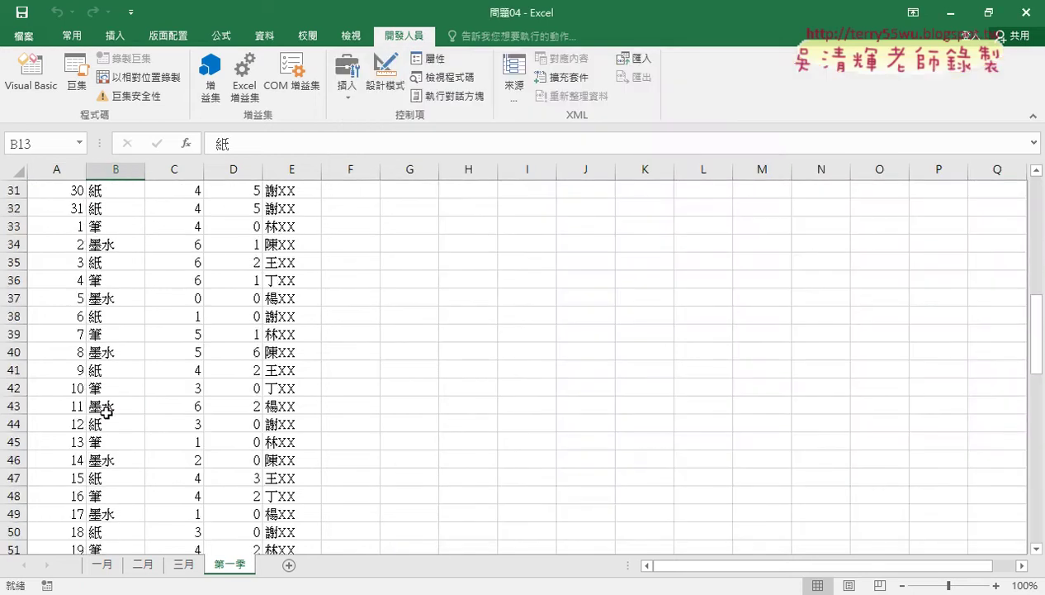
{"action": "scroll", "coordinate": [106, 411], "scroll_direction": "down", "scroll_amount": 5}
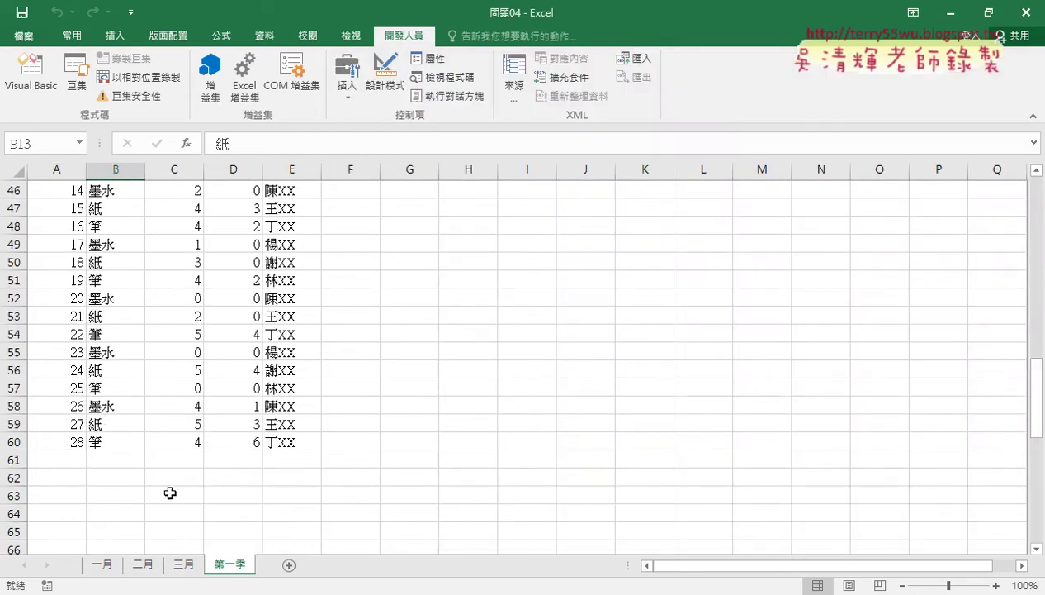
Step the macro through to End Sub, then return to the 一月 sheet.
{"action": "left_click", "coordinate": [31, 75]}
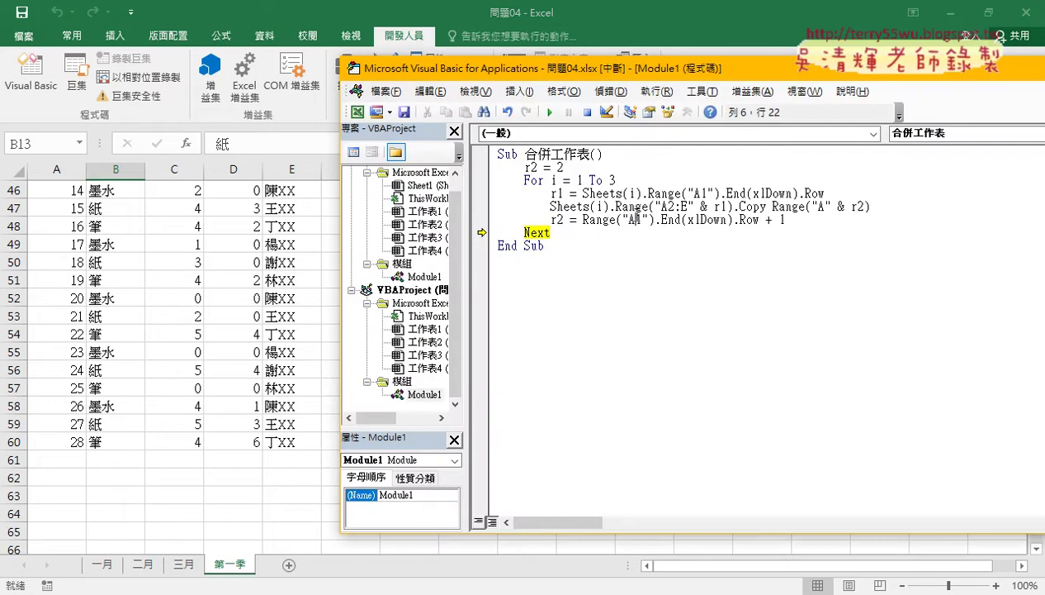
{"action": "key", "text": "F8"}
{"action": "key", "text": "F8"}
{"action": "key", "text": "F8"}
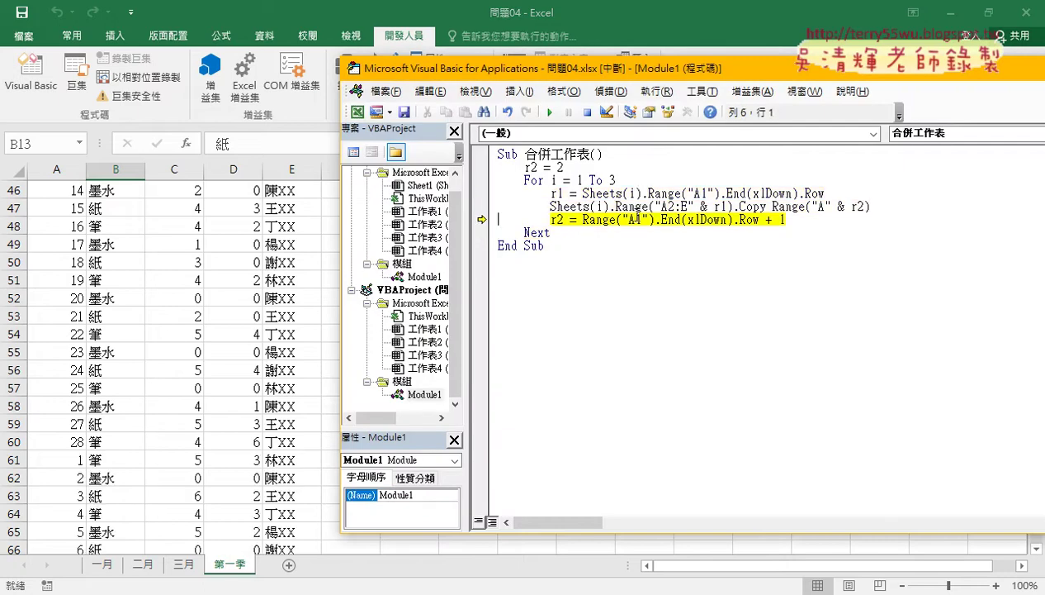
{"action": "key", "text": "F8"}
{"action": "key", "text": "F8"}
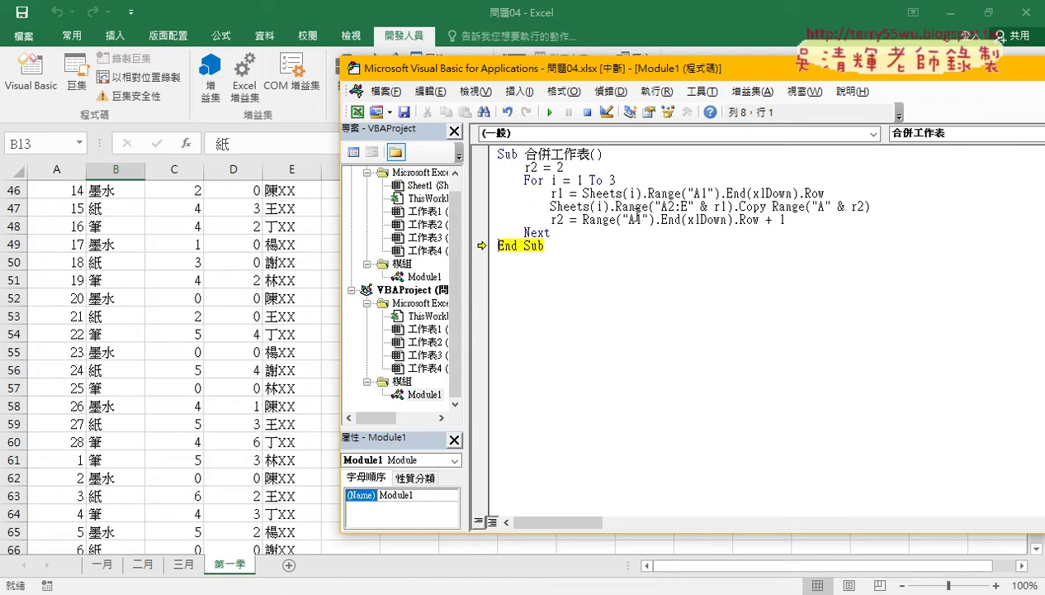
{"action": "key", "text": "F8"}
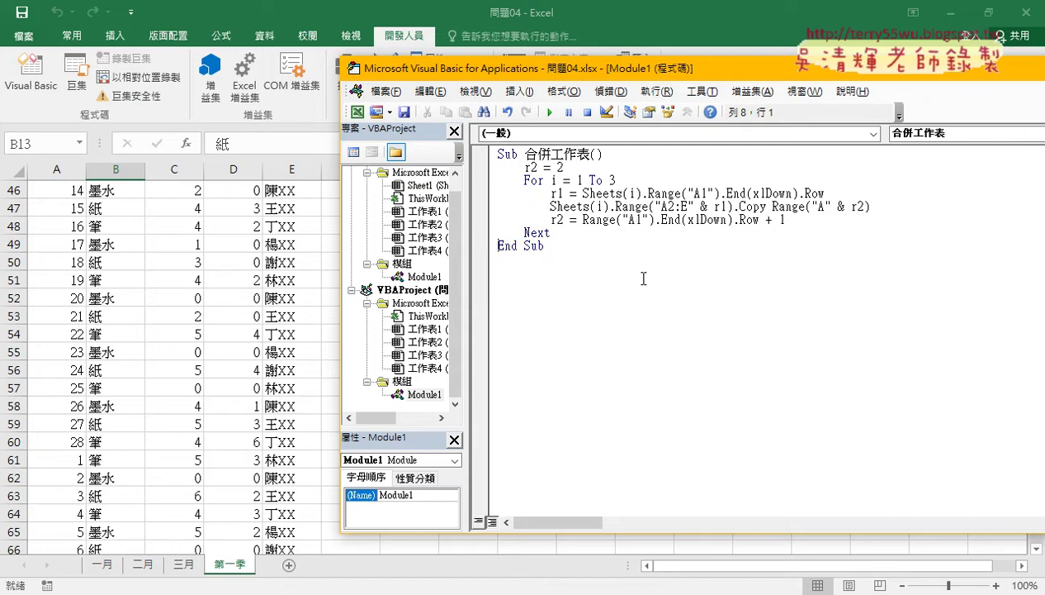
{"action": "left_click", "coordinate": [104, 568]}
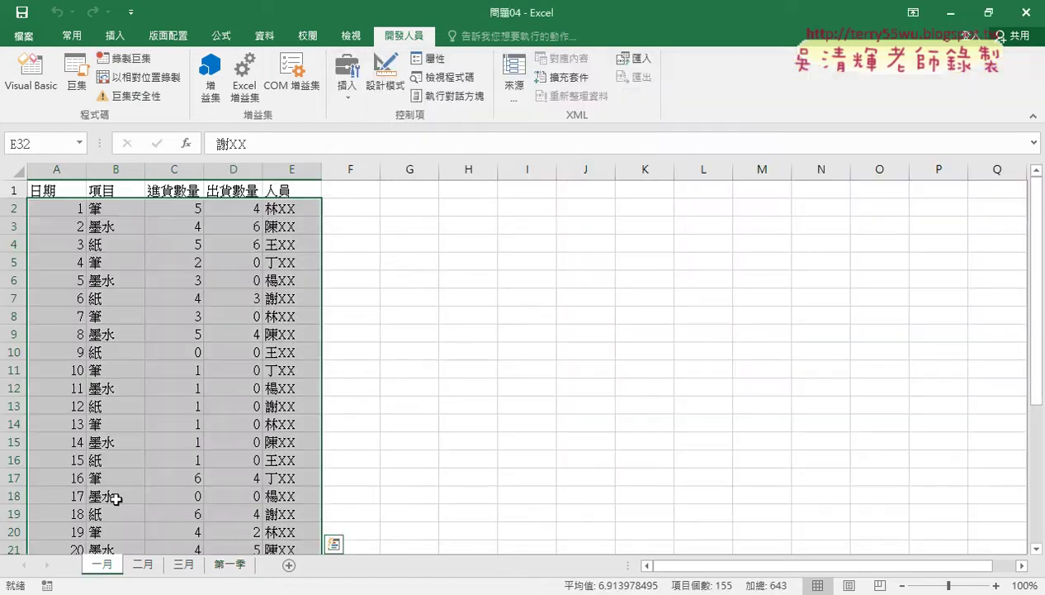
Browse the 一月, 二月 and 三月 sheets, then scroll to the top of the merged 第一季.
{"action": "left_click", "coordinate": [71, 208]}
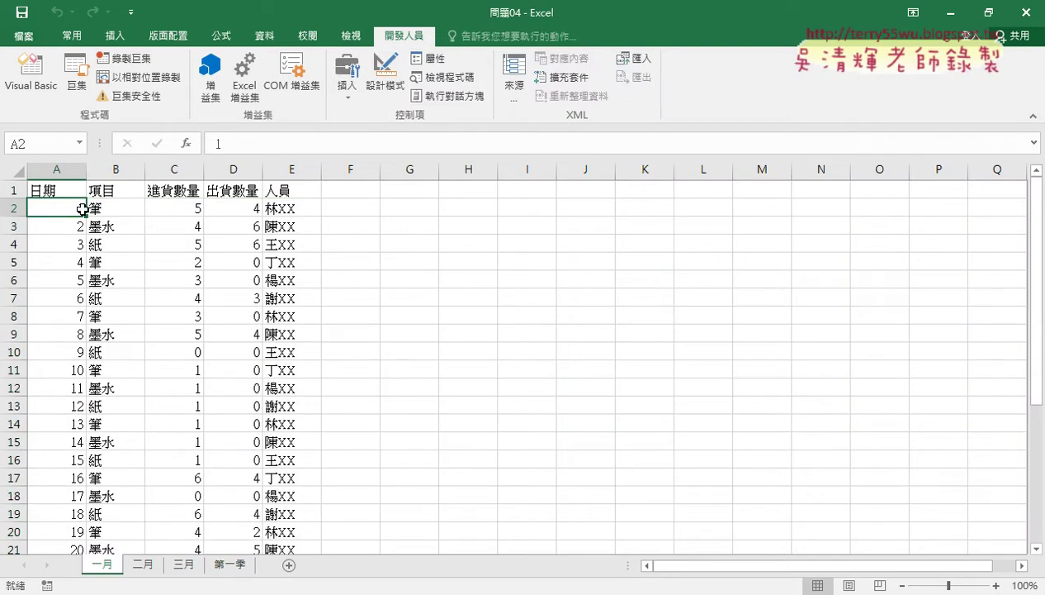
{"action": "left_click", "coordinate": [145, 563]}
{"action": "left_click", "coordinate": [183, 565]}
{"action": "scroll", "coordinate": [153, 476], "scroll_direction": "up", "scroll_amount": 6}
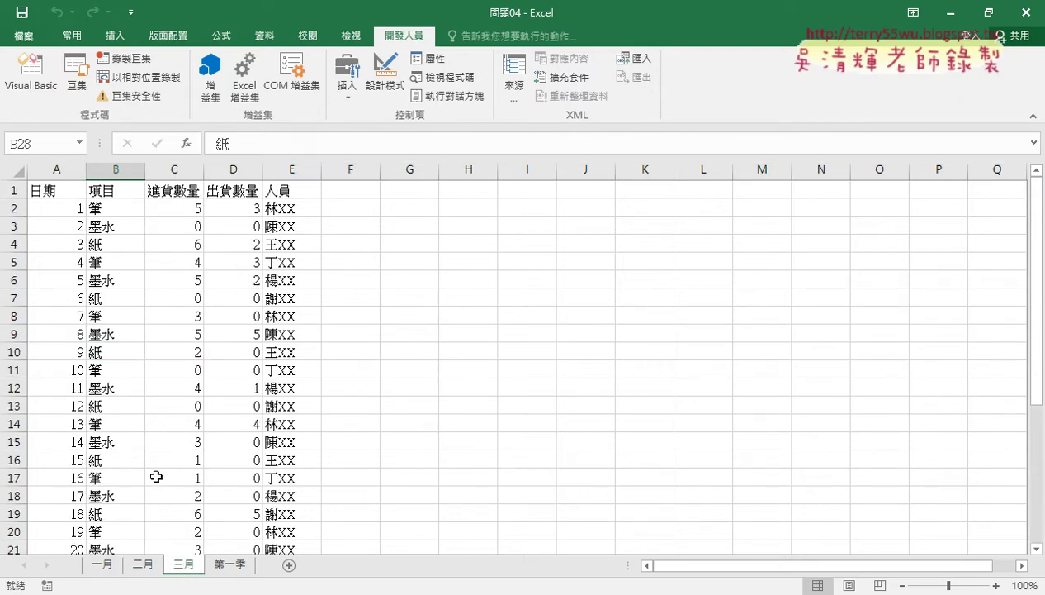
{"action": "left_click", "coordinate": [232, 566]}
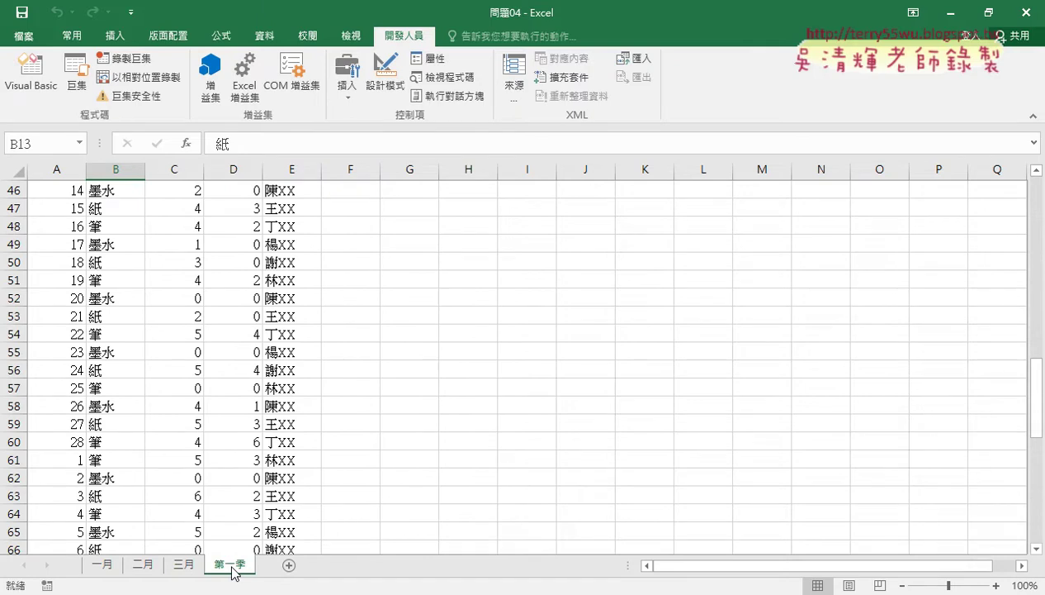
{"action": "scroll", "coordinate": [232, 570], "scroll_direction": "up", "scroll_amount": 5}
{"action": "scroll", "coordinate": [232, 569], "scroll_direction": "up", "scroll_amount": 3}
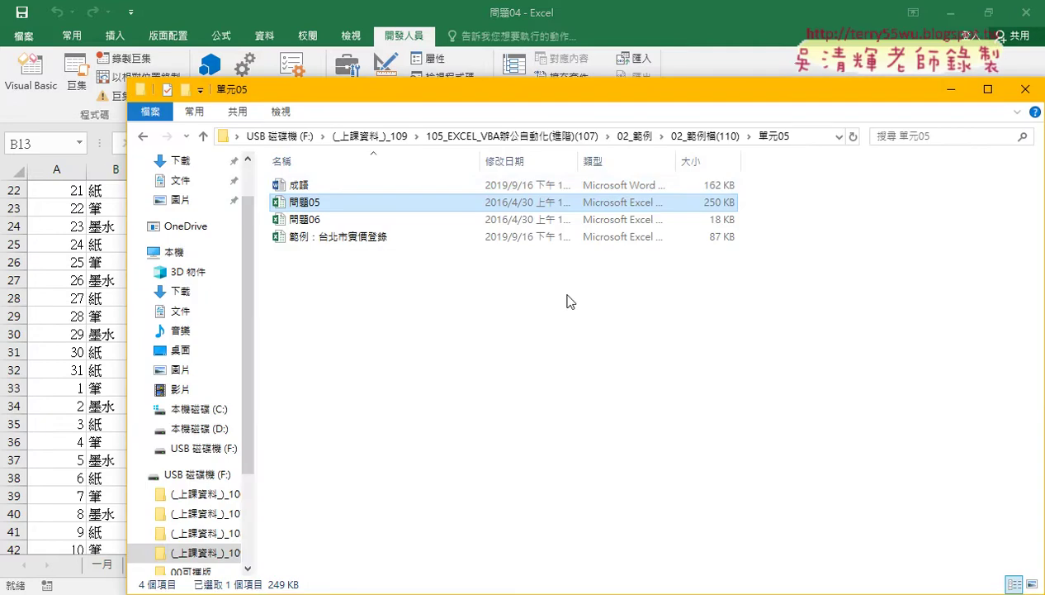
Open 範例：104捐款明細 from the 單元04 folder inside 02_範例檔(110).
{"action": "left_click", "coordinate": [714, 137]}
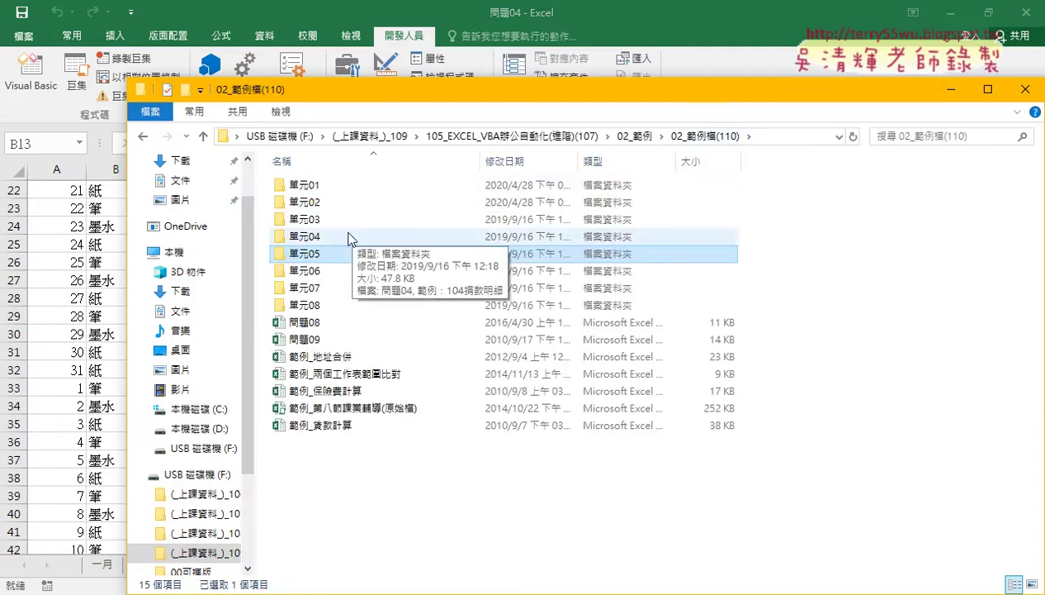
{"action": "double_click", "coordinate": [304, 237]}
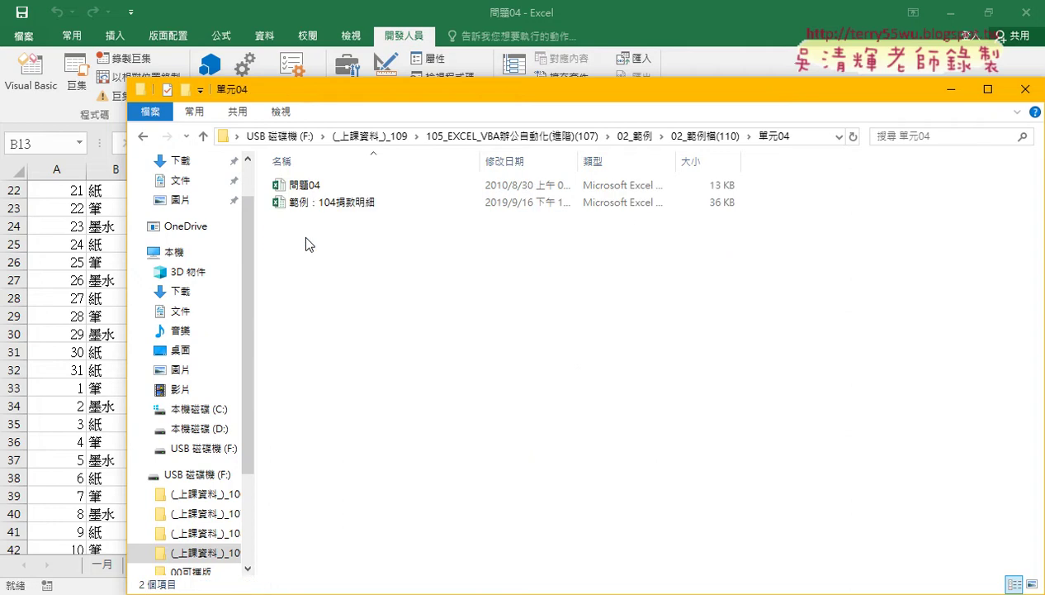
{"action": "left_click", "coordinate": [327, 205]}
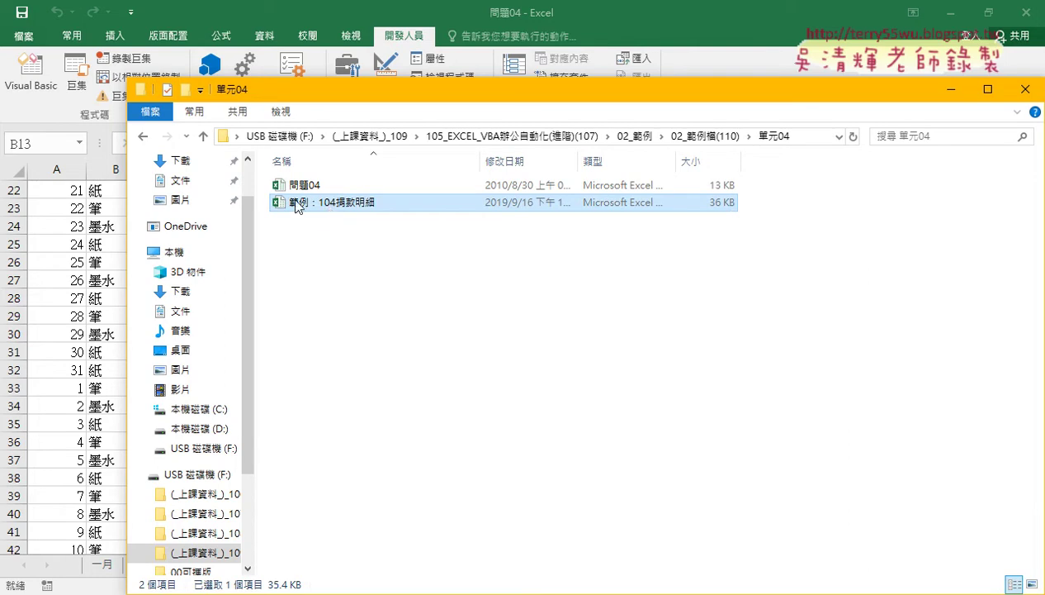
{"action": "double_click", "coordinate": [347, 203]}
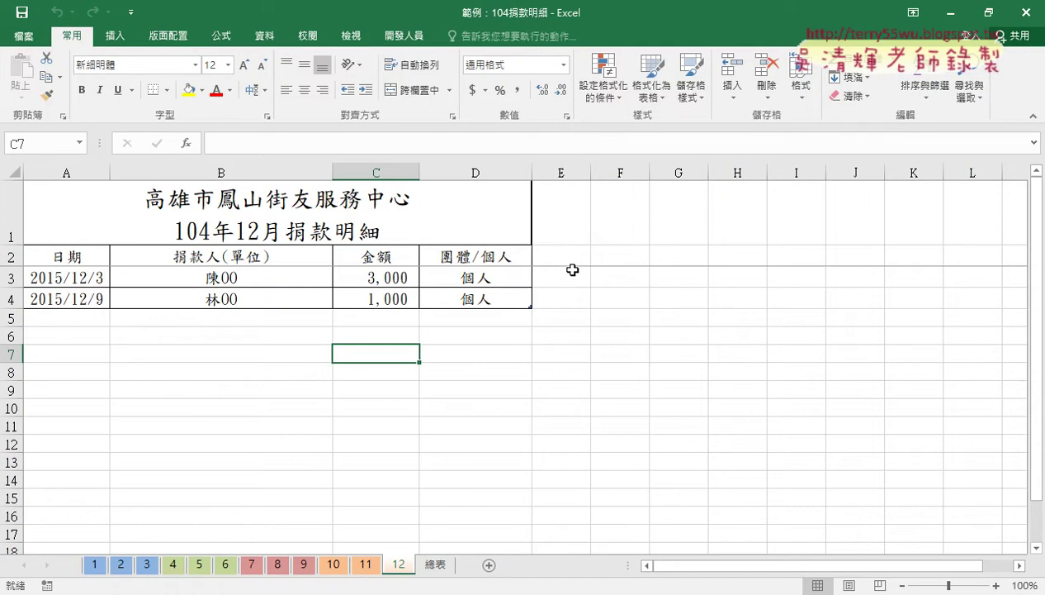
{"action": "left_click", "coordinate": [93, 568]}
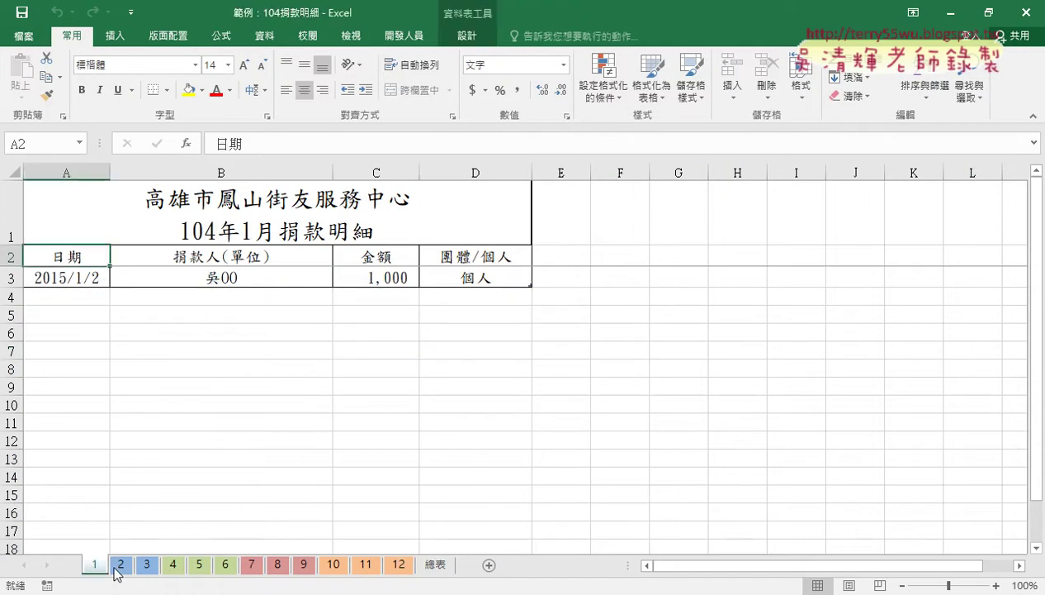
{"action": "left_click", "coordinate": [121, 566]}
{"action": "left_click", "coordinate": [147, 566]}
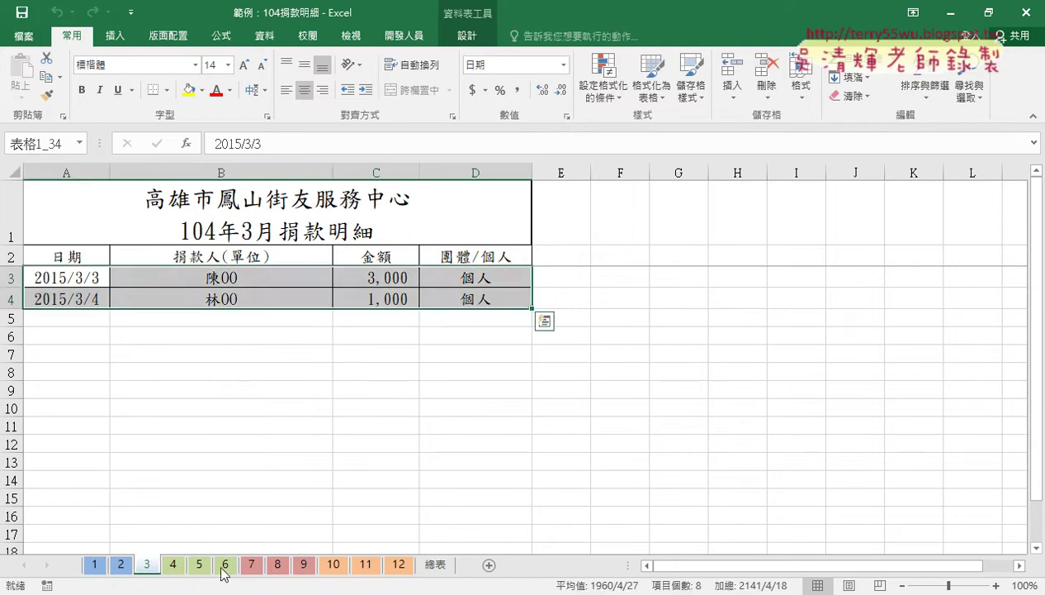
{"action": "left_click", "coordinate": [398, 565]}
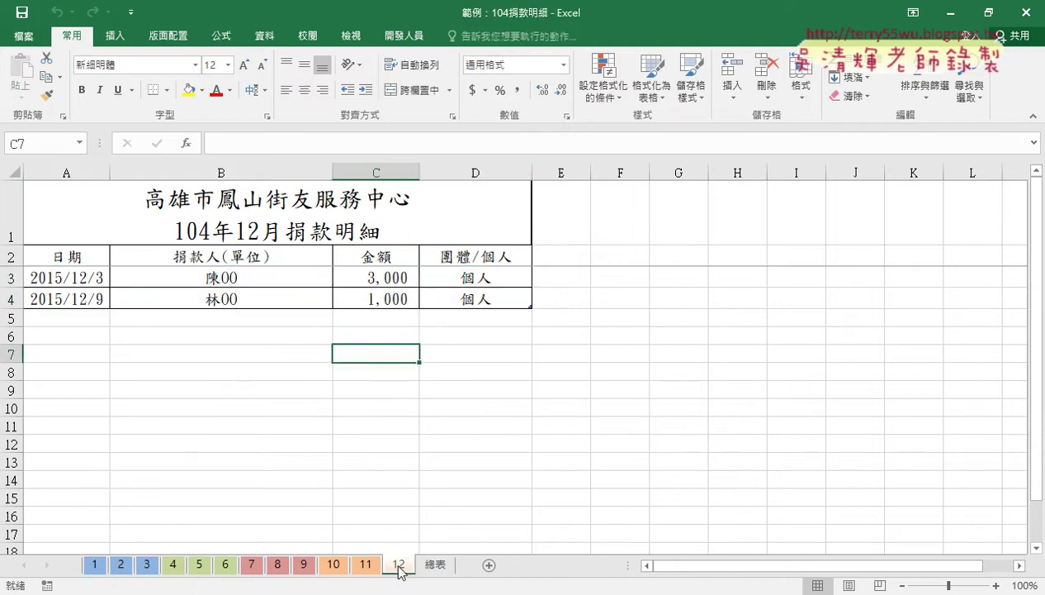
{"action": "left_click", "coordinate": [95, 566]}
{"action": "left_click", "coordinate": [120, 565]}
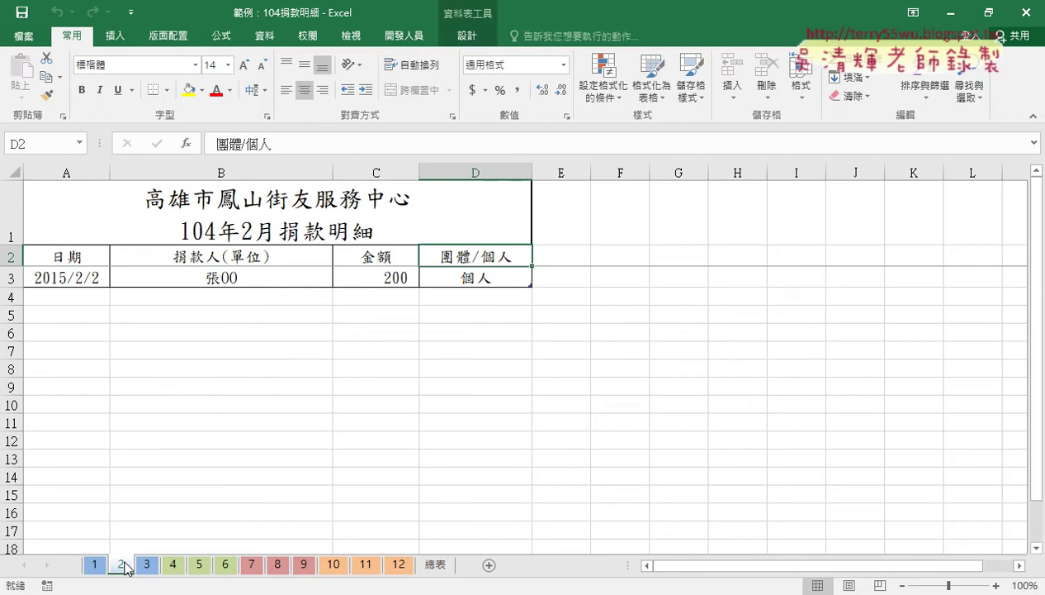
{"action": "left_click_drag", "start_coordinate": [62, 273], "coordinate": [444, 276]}
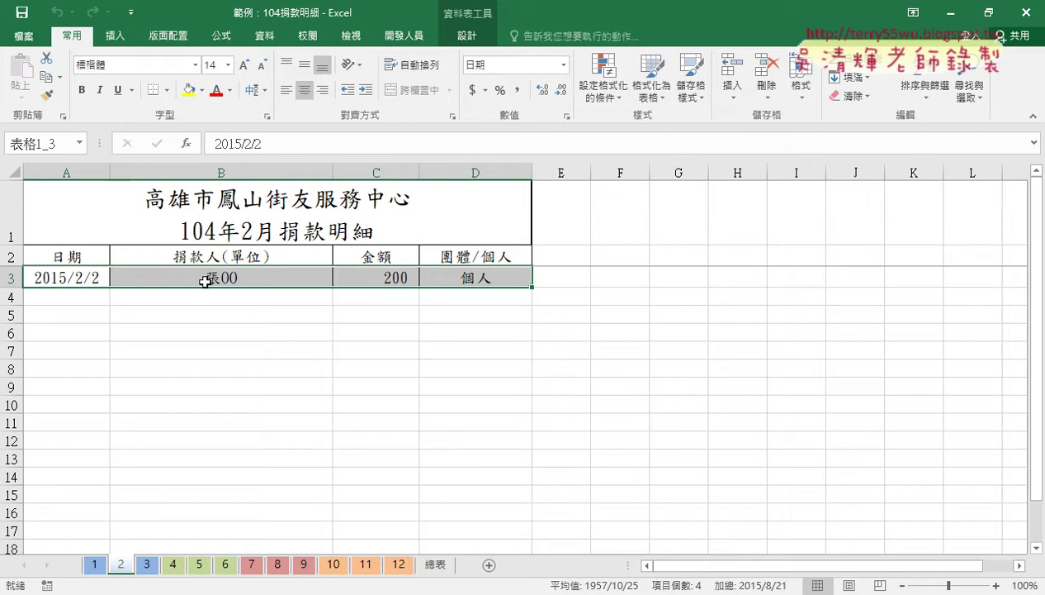
{"action": "key", "text": "ctrl+v"}
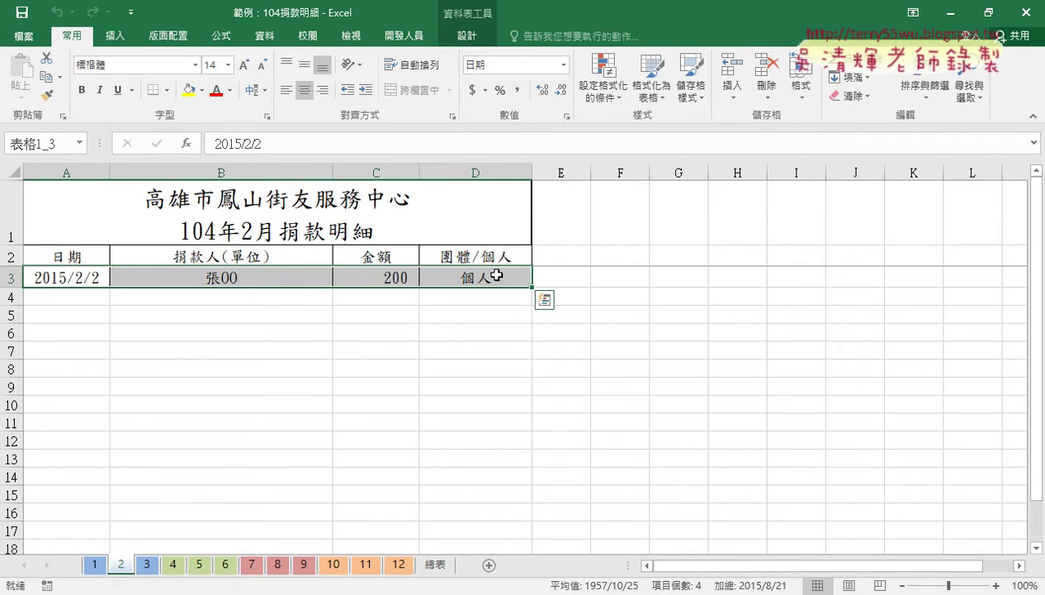
{"action": "left_click", "coordinate": [147, 565]}
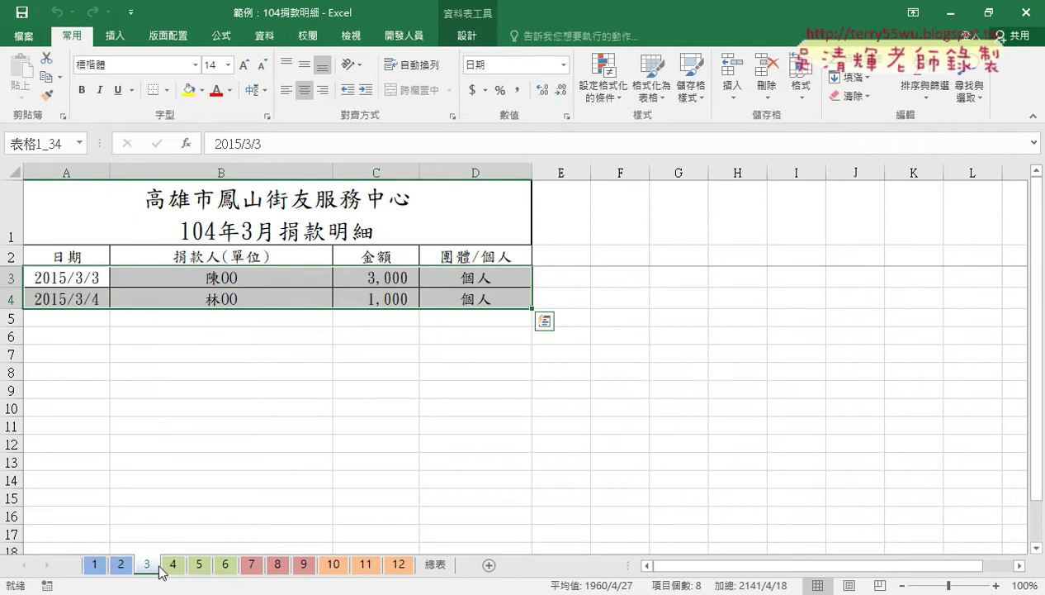
{"action": "left_click", "coordinate": [172, 564]}
{"action": "left_click", "coordinate": [199, 565]}
{"action": "left_click", "coordinate": [228, 566]}
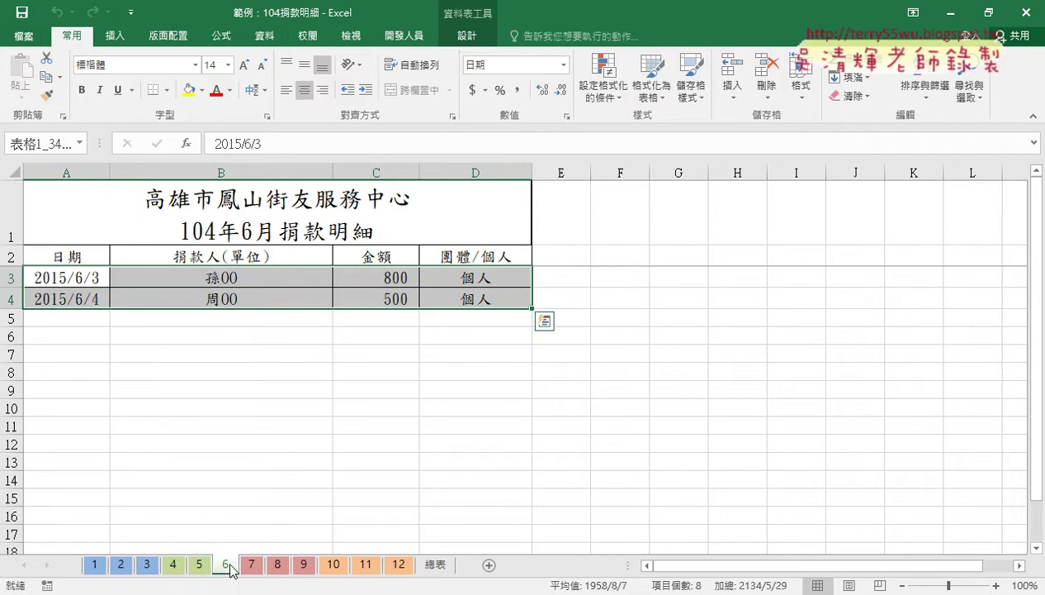
{"action": "left_click", "coordinate": [252, 565]}
{"action": "left_click", "coordinate": [95, 564]}
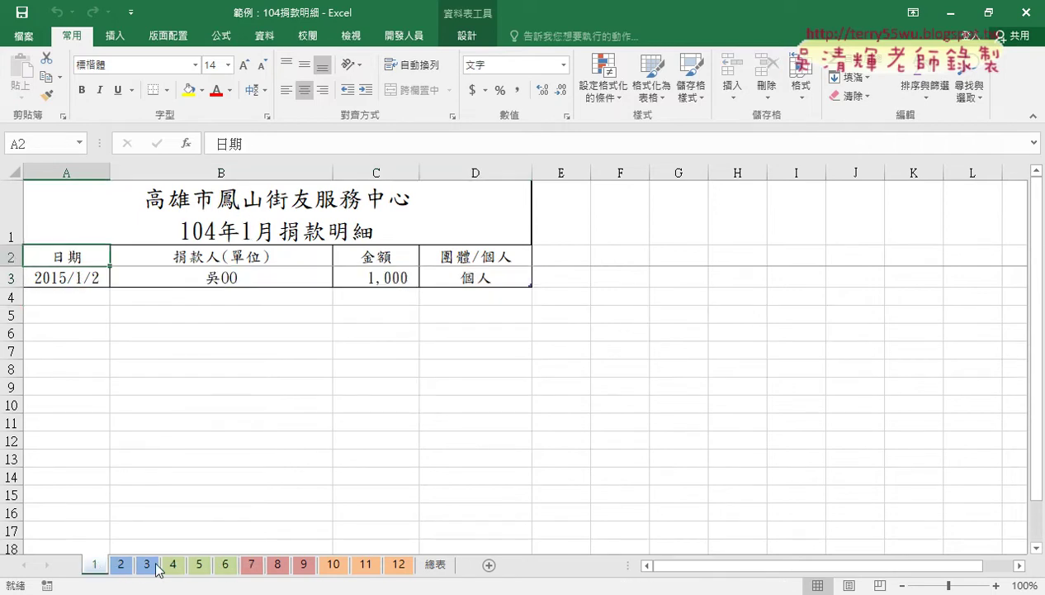
{"action": "left_click", "coordinate": [398, 565]}
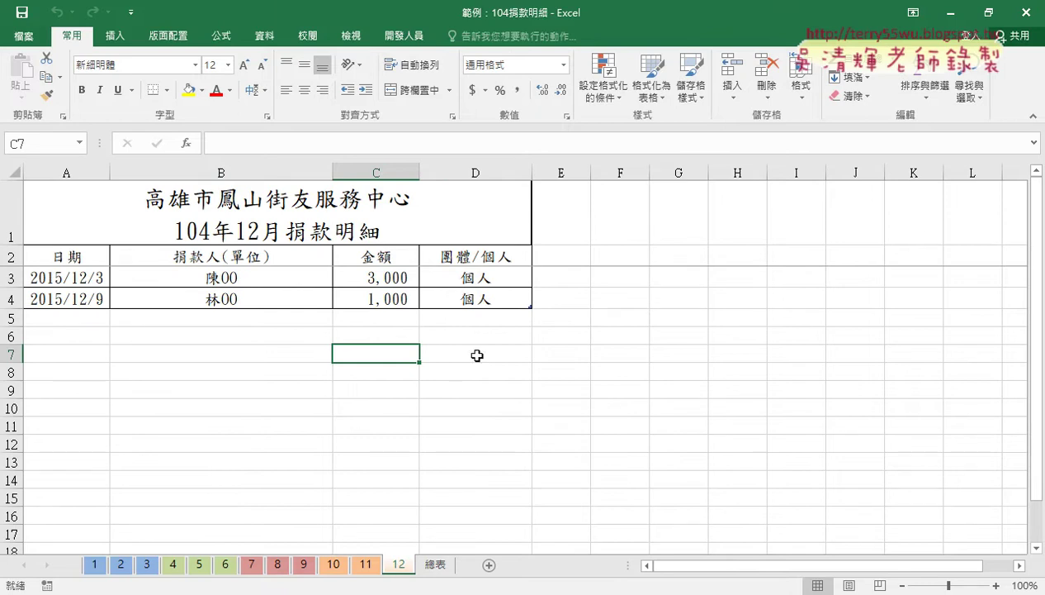
Select the empty A2:D17 area on 總表, then show the January donation sheet 1.
{"action": "left_click", "coordinate": [433, 565]}
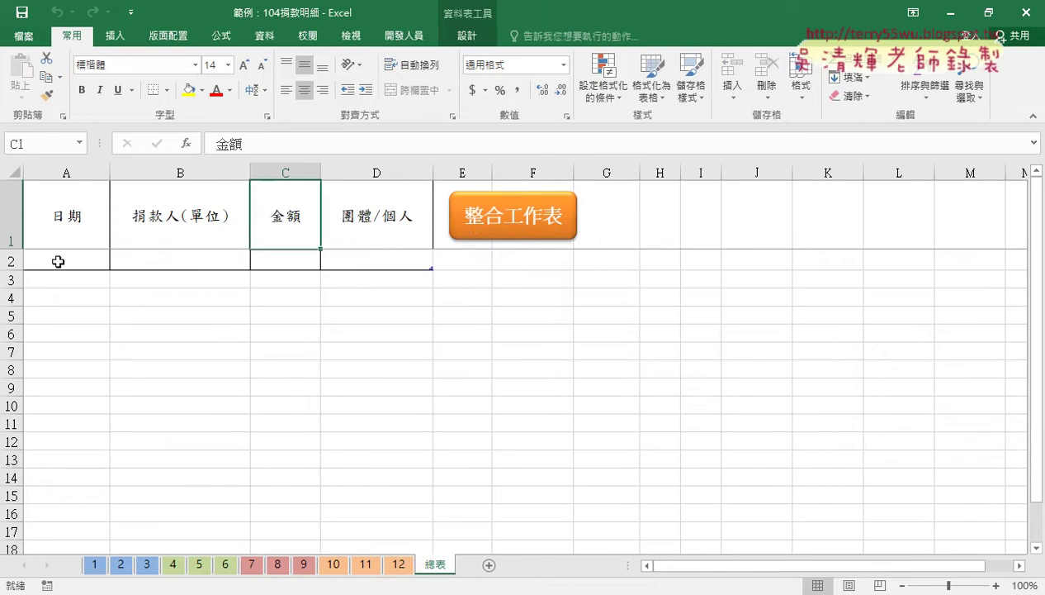
{"action": "mouse_move", "coordinate": [56, 260]}
{"action": "left_mouse_down"}
{"action": "mouse_move", "coordinate": [413, 529]}
{"action": "mouse_move", "coordinate": [410, 521]}
{"action": "left_mouse_up"}
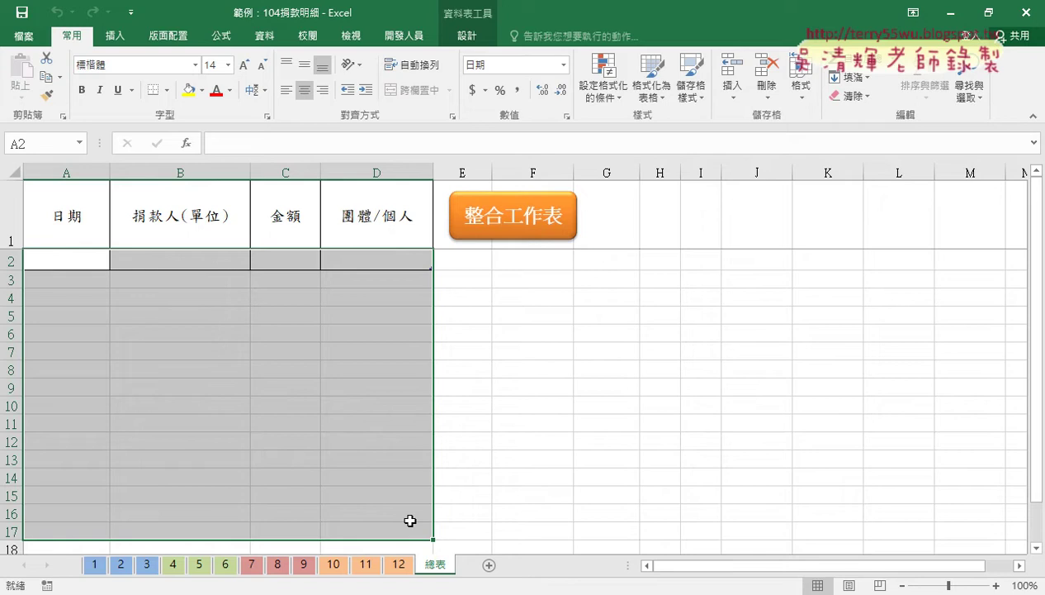
{"action": "left_click", "coordinate": [96, 566]}
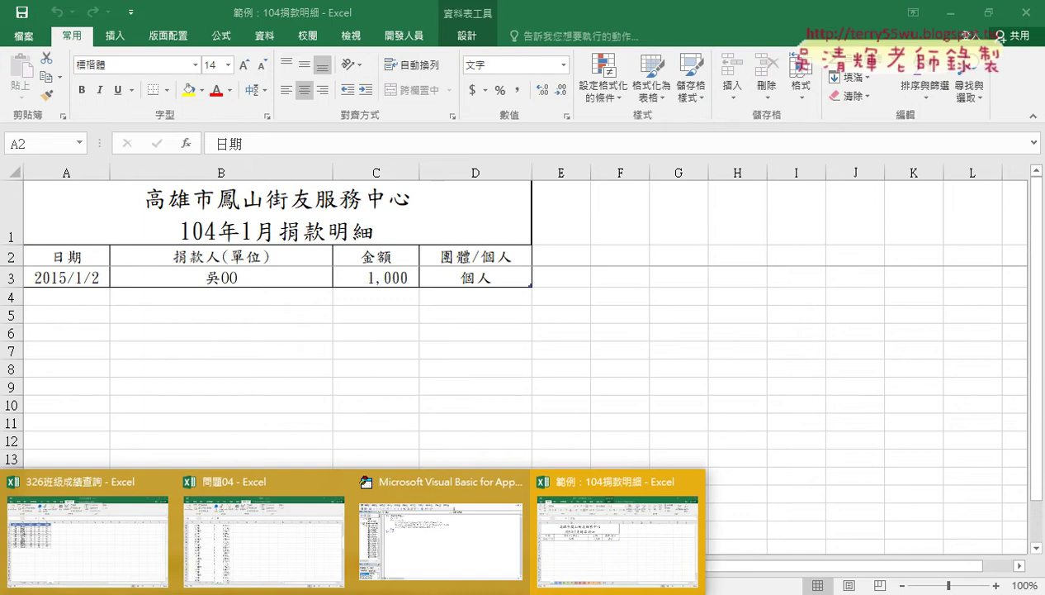
Check the last row of 問題04's 一月 sheet, then return to 範例：104捐款明細.
{"action": "left_click", "coordinate": [275, 560]}
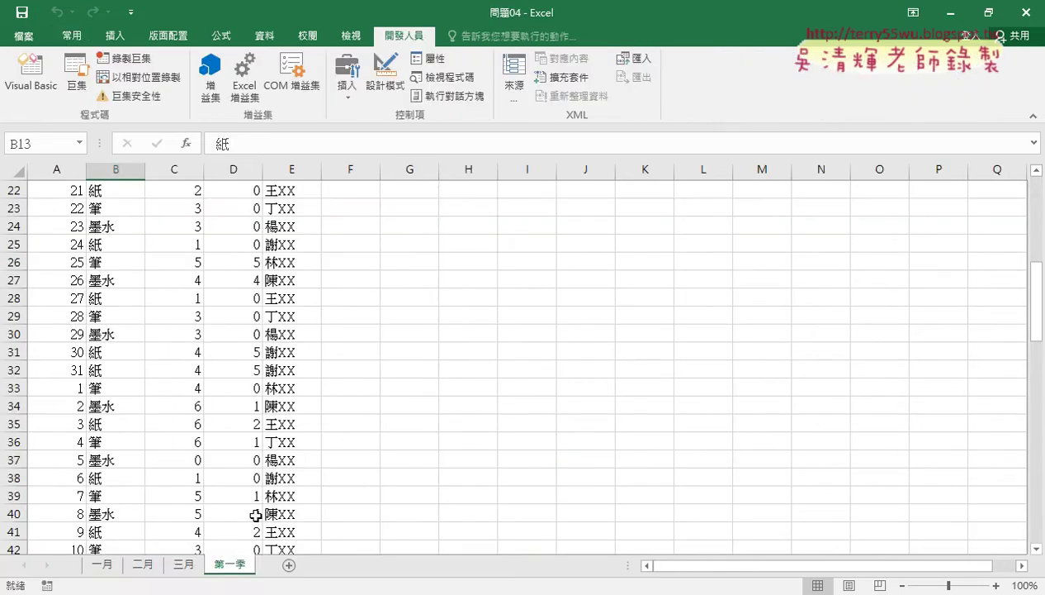
{"action": "left_click", "coordinate": [101, 565]}
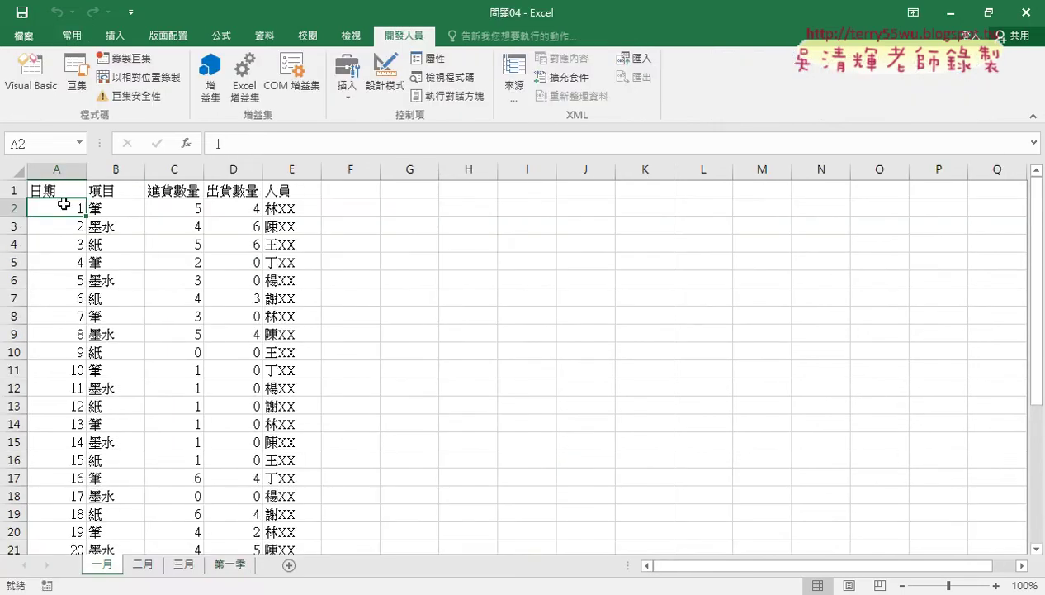
{"action": "key", "text": "ctrl+Down"}
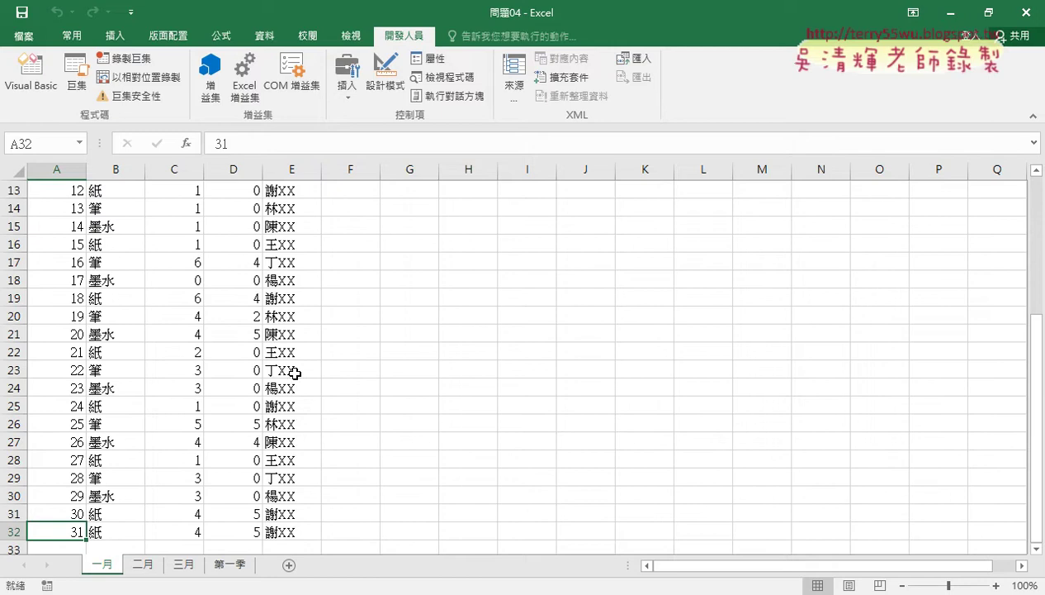
{"action": "left_click", "coordinate": [264, 593]}
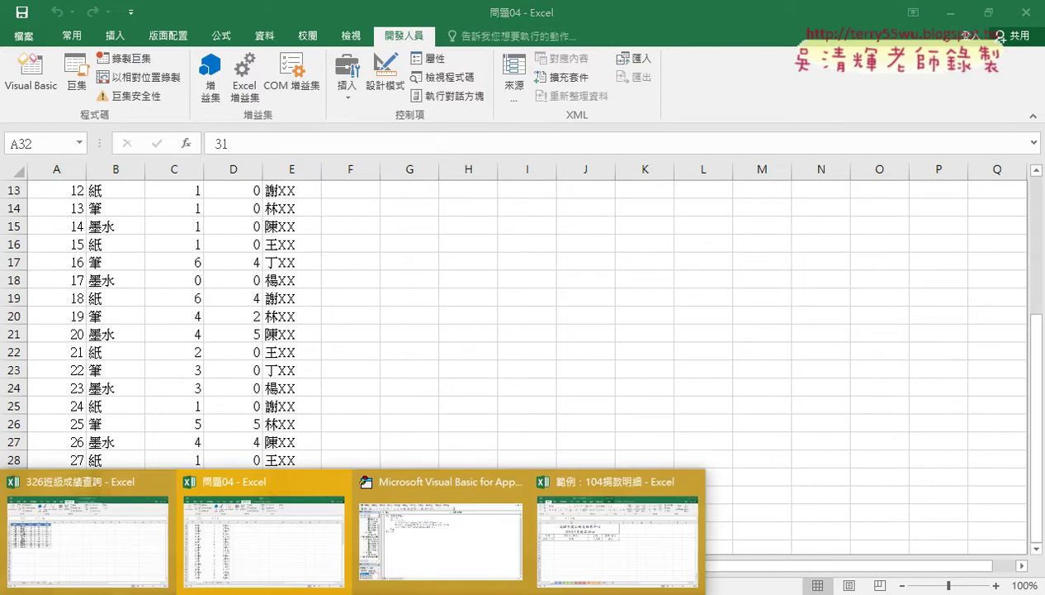
{"action": "left_click", "coordinate": [582, 566]}
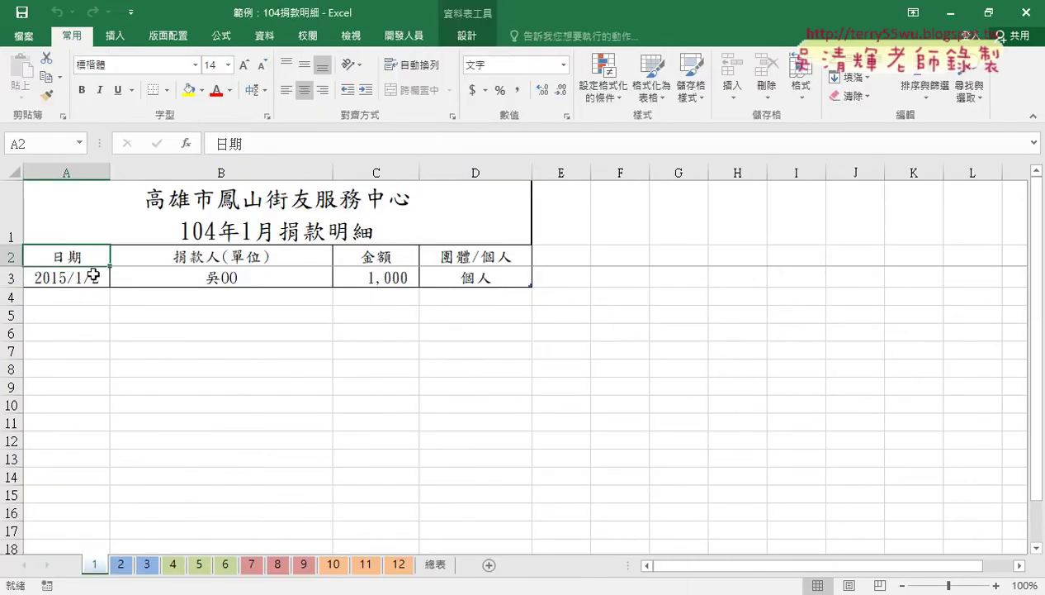
{"action": "left_click", "coordinate": [70, 204]}
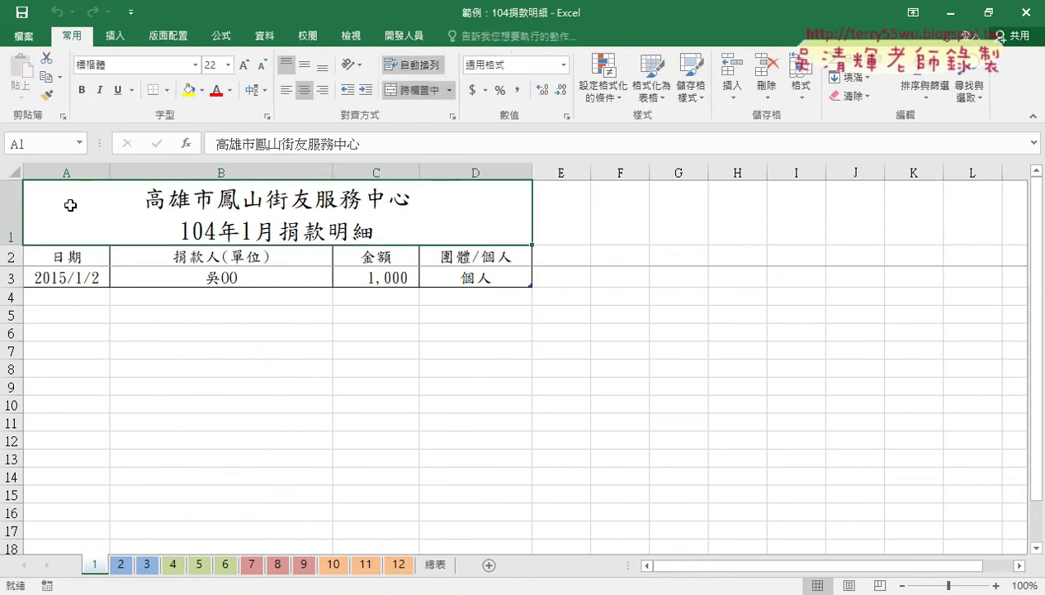
{"action": "key", "text": "Down"}
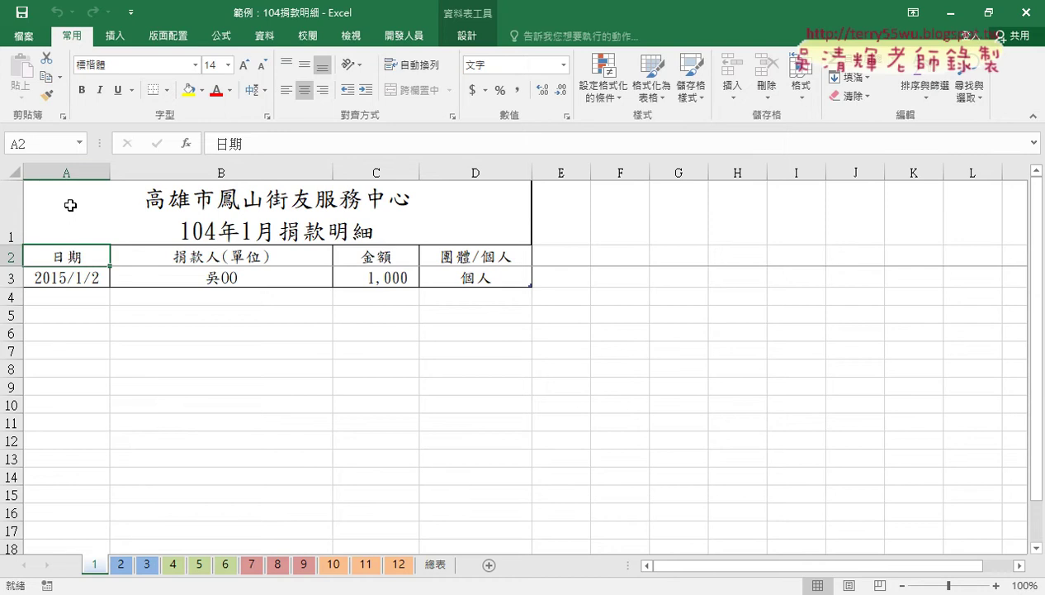
{"action": "key", "text": "Down"}
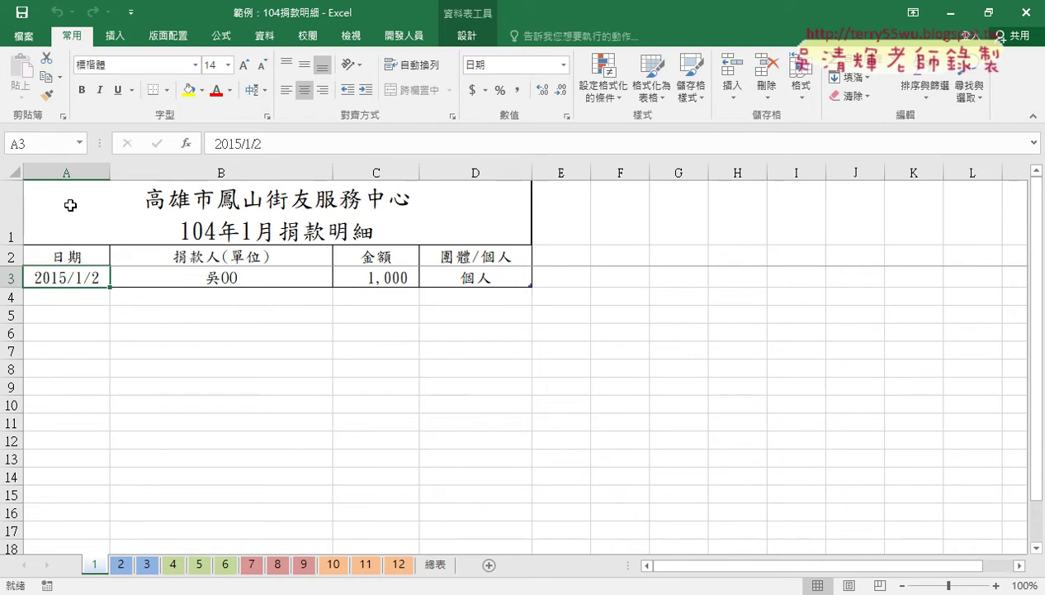
{"action": "left_click_drag", "start_coordinate": [48, 277], "coordinate": [467, 277]}
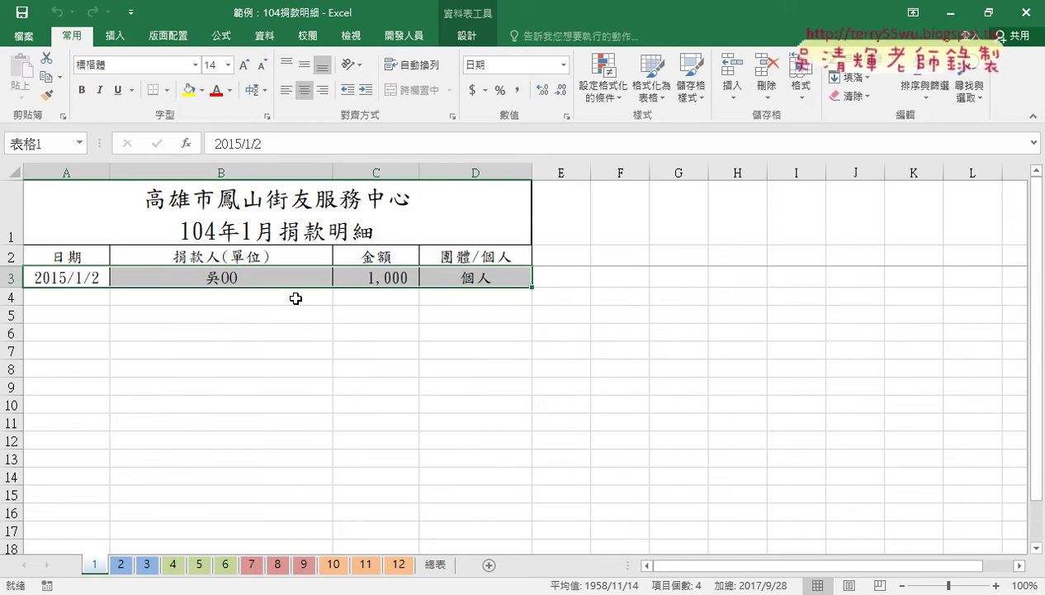
{"action": "left_click", "coordinate": [12, 277]}
{"action": "right_click", "coordinate": [79, 275]}
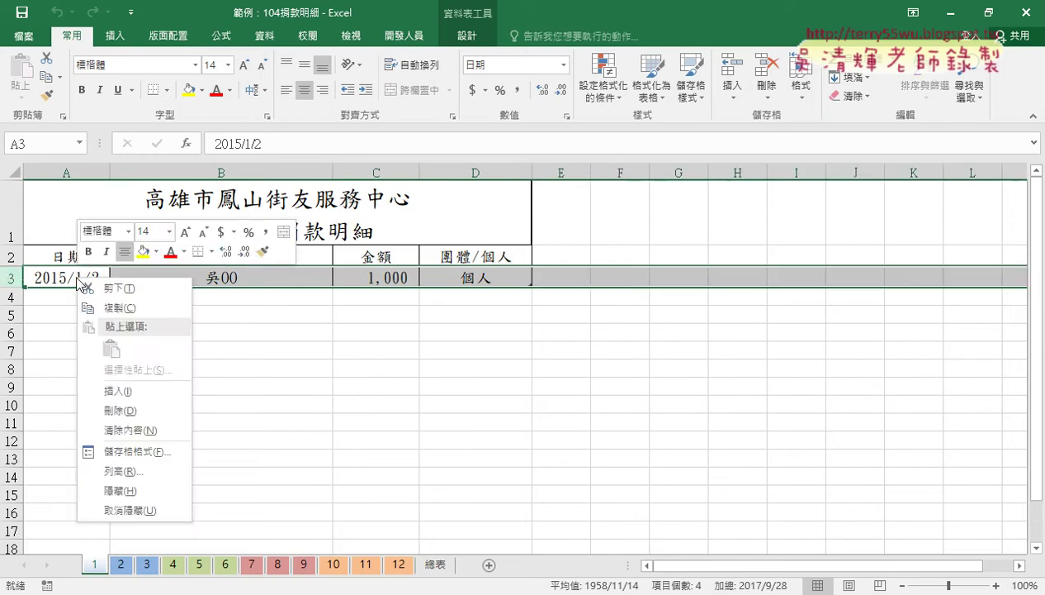
{"action": "left_click", "coordinate": [123, 410]}
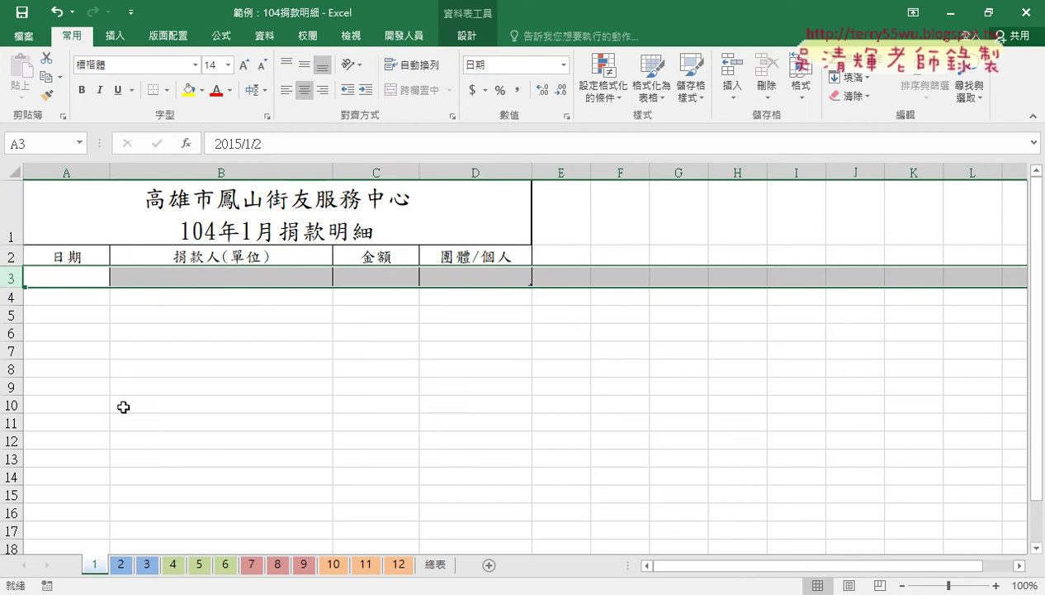
{"action": "left_click", "coordinate": [76, 259]}
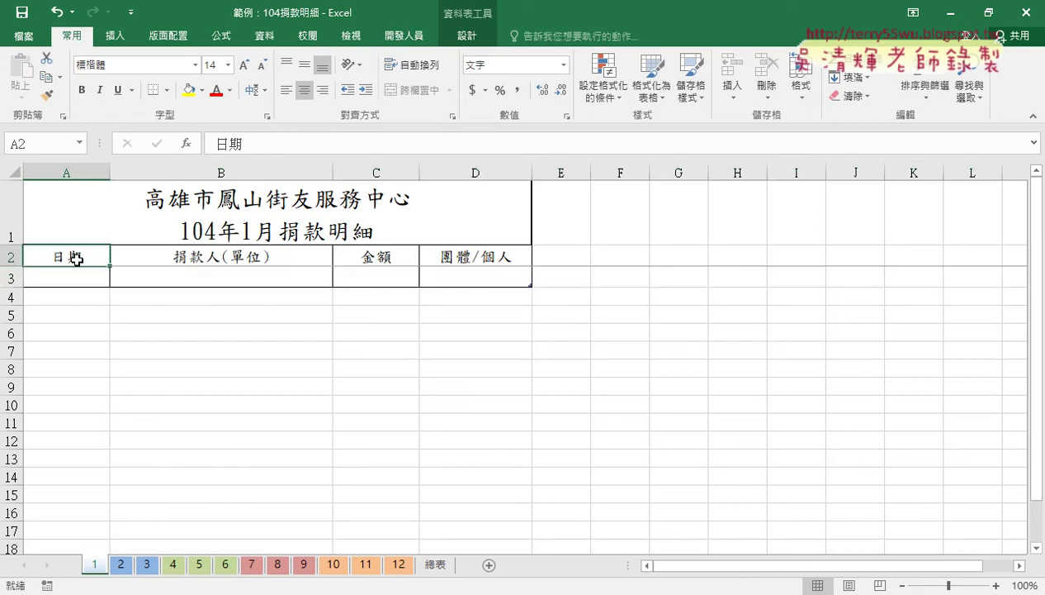
{"action": "key", "text": "Down"}
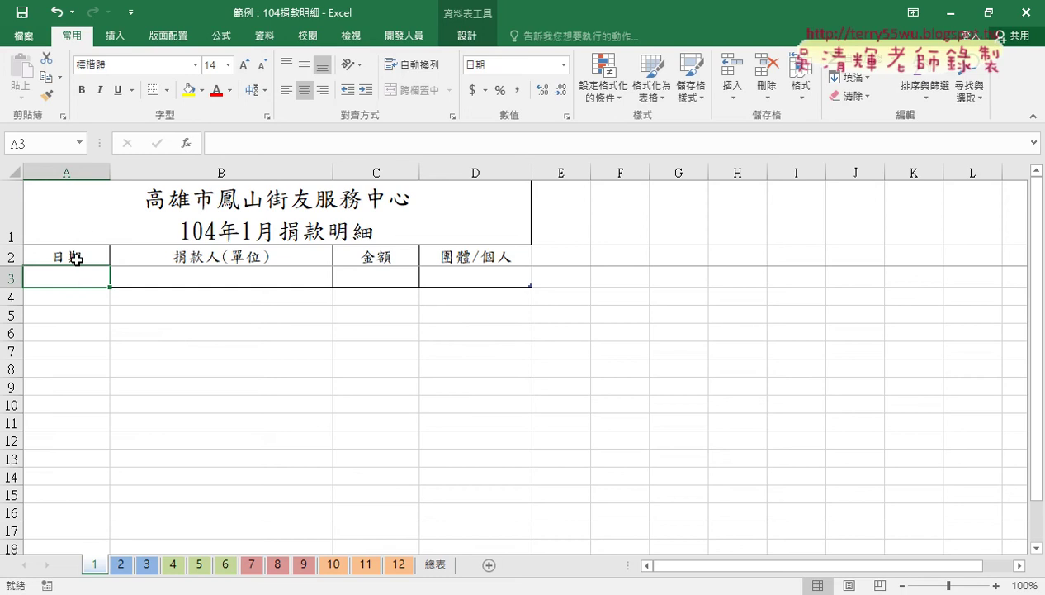
{"action": "left_click", "coordinate": [7, 280]}
{"action": "right_click", "coordinate": [79, 280]}
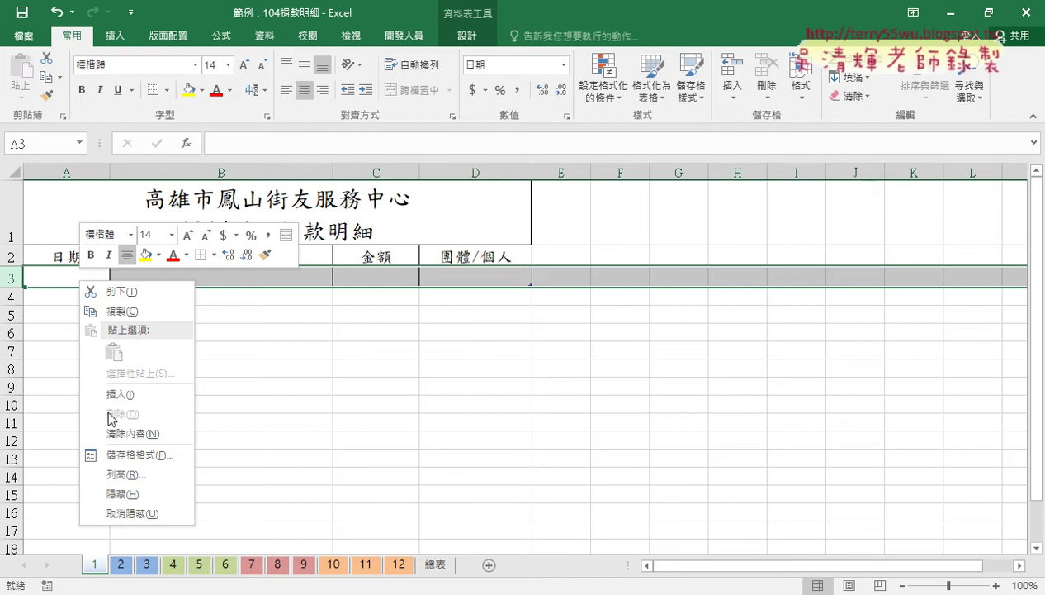
{"action": "left_click", "coordinate": [58, 314]}
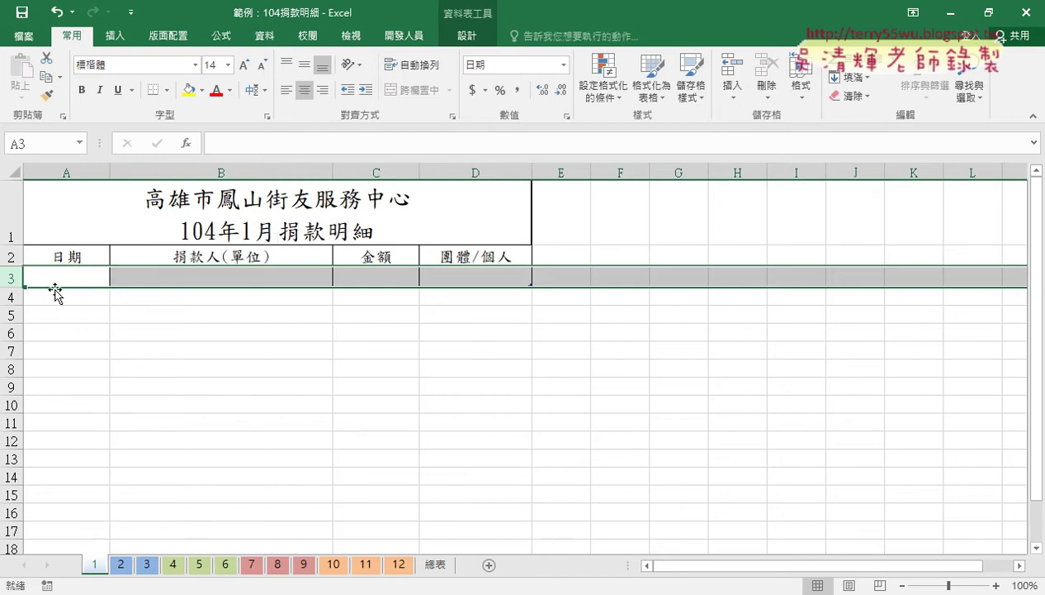
{"action": "left_click", "coordinate": [58, 275]}
{"action": "left_click", "coordinate": [59, 254]}
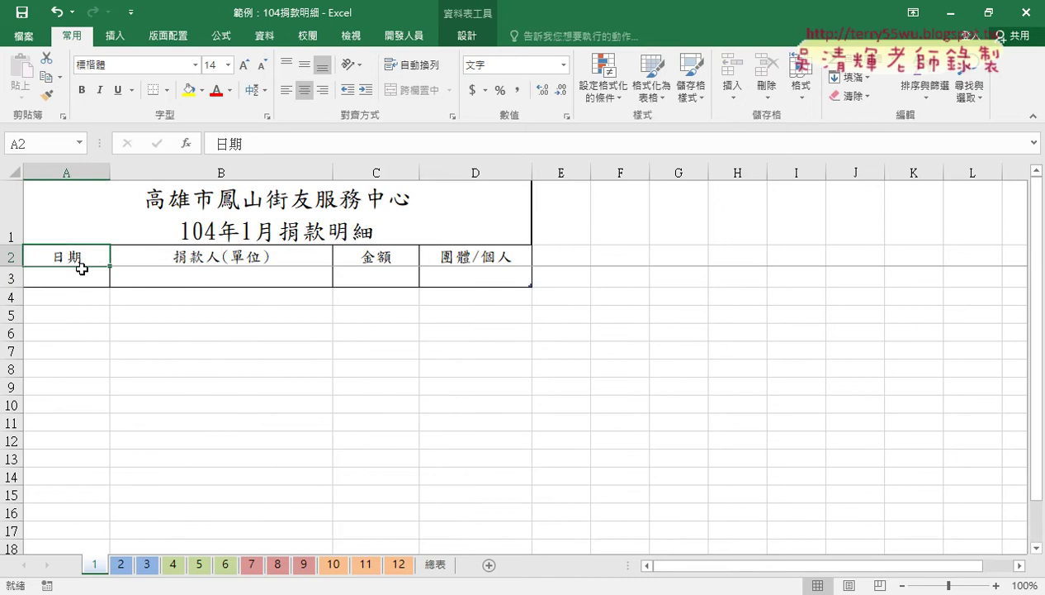
{"action": "left_click", "coordinate": [75, 278]}
{"action": "left_click", "coordinate": [72, 253]}
{"action": "key", "text": "Down"}
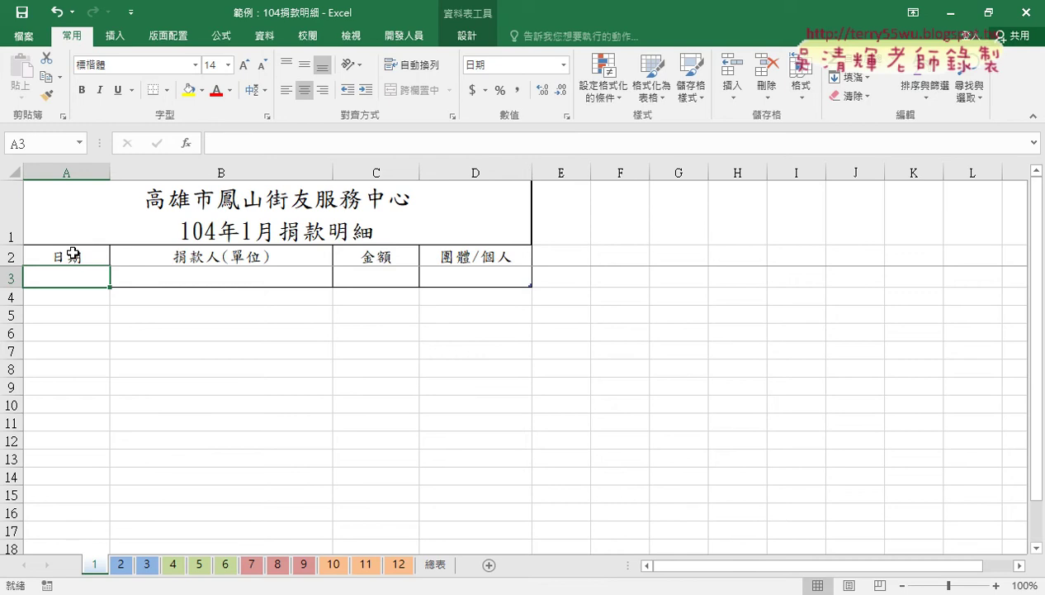
{"action": "left_click", "coordinate": [73, 253]}
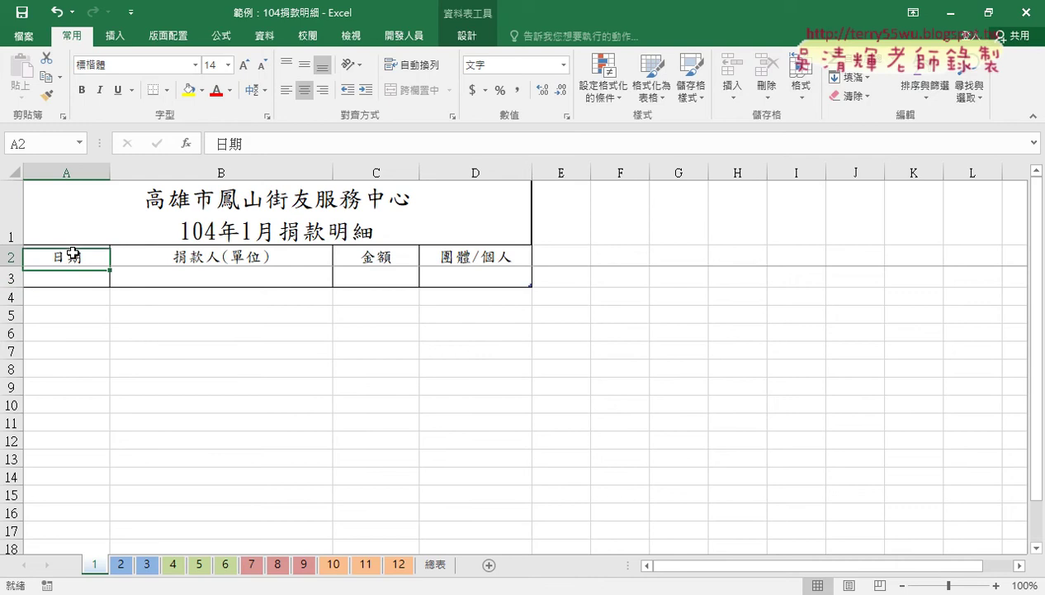
{"action": "key", "text": "Down"}
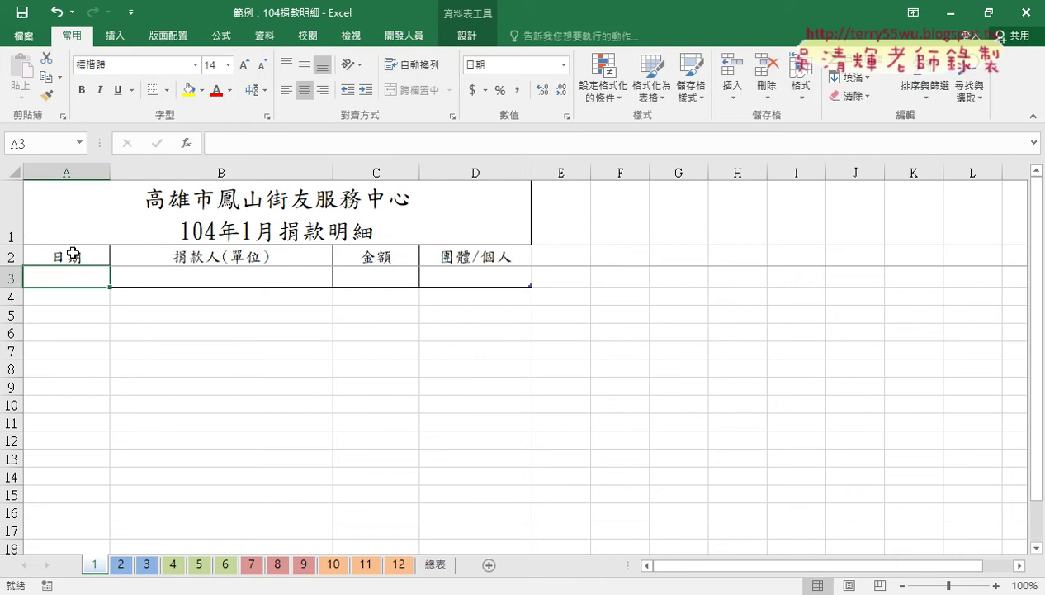
{"action": "key", "text": "ctrl+Down"}
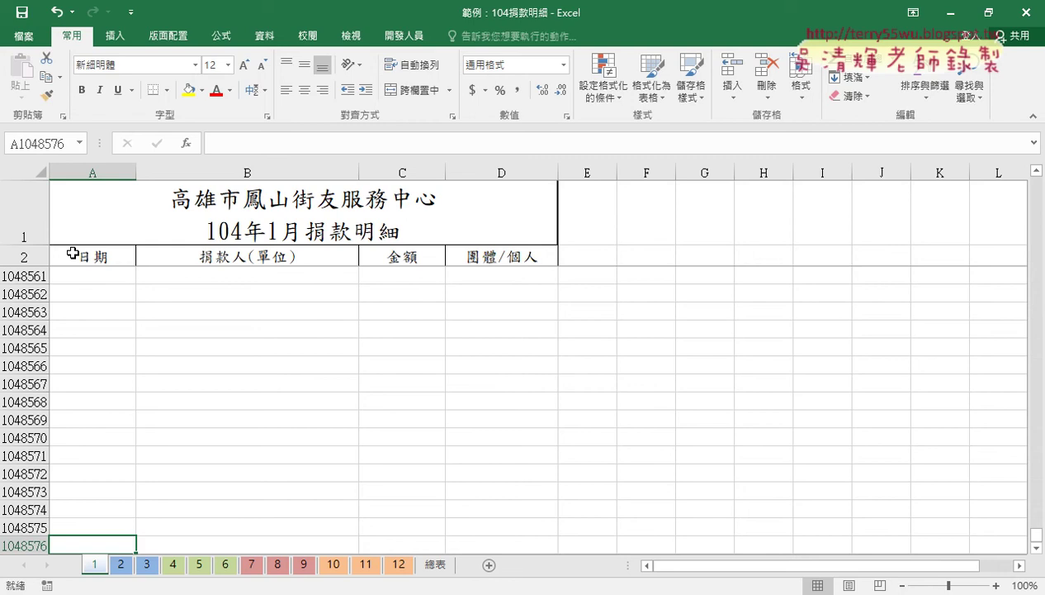
{"action": "key", "text": "ctrl+Home"}
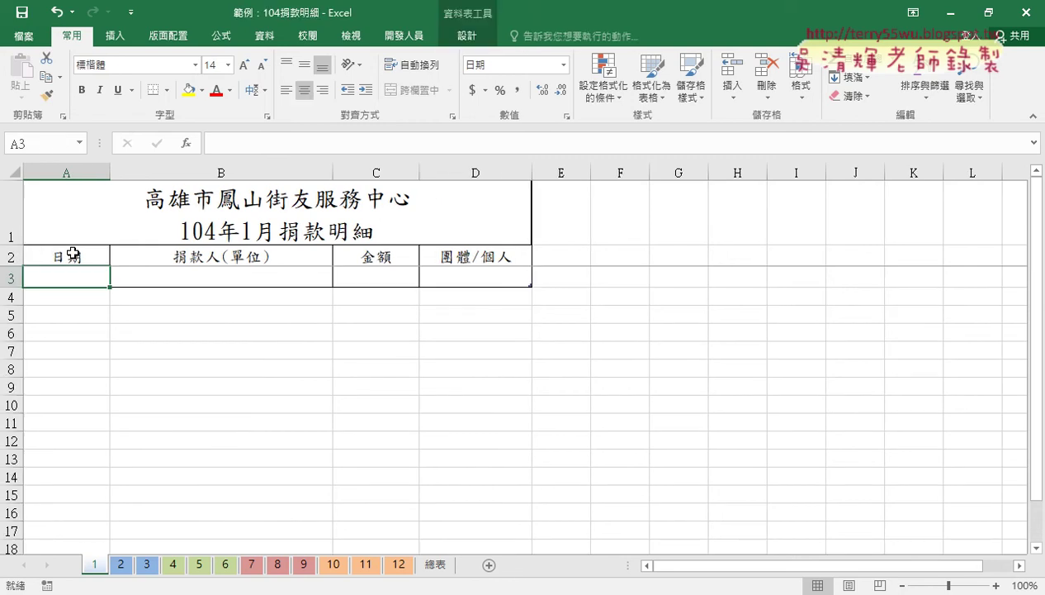
{"action": "key", "text": "ctrl+z"}
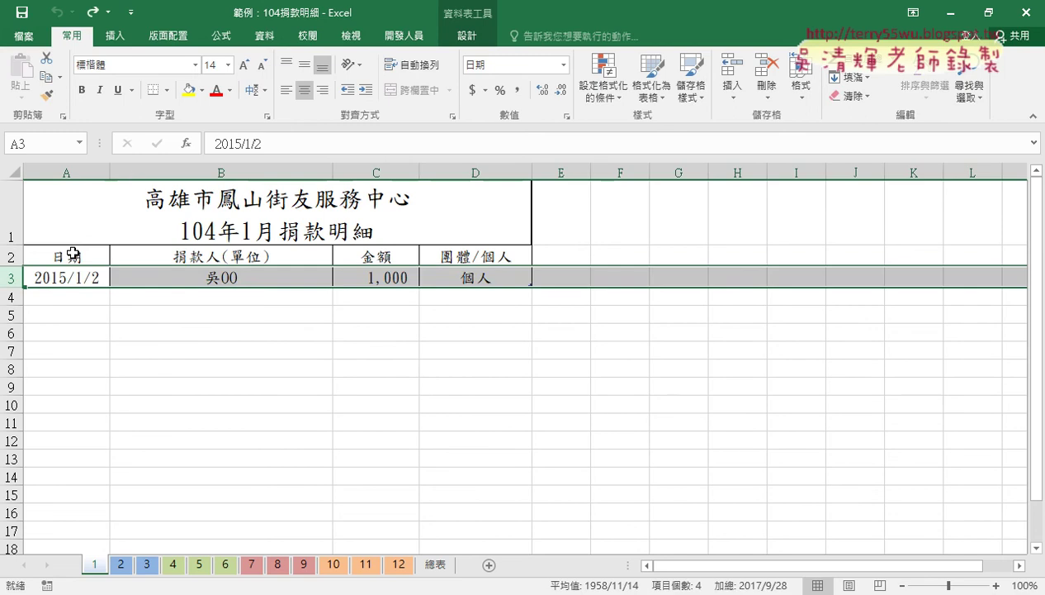
{"action": "key", "text": "alt+Tab"}
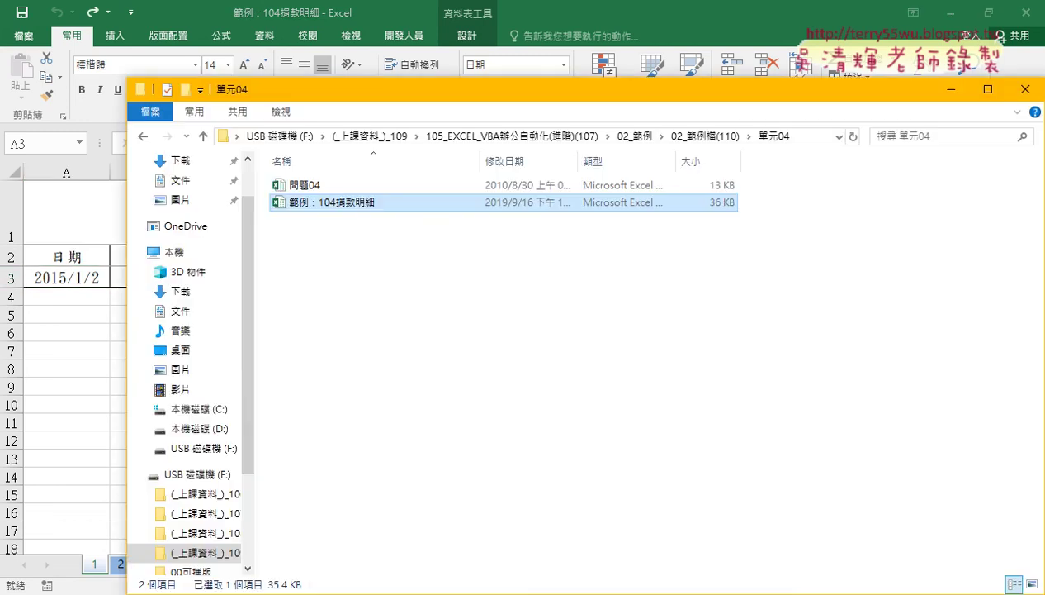
{"action": "left_click", "coordinate": [320, 187]}
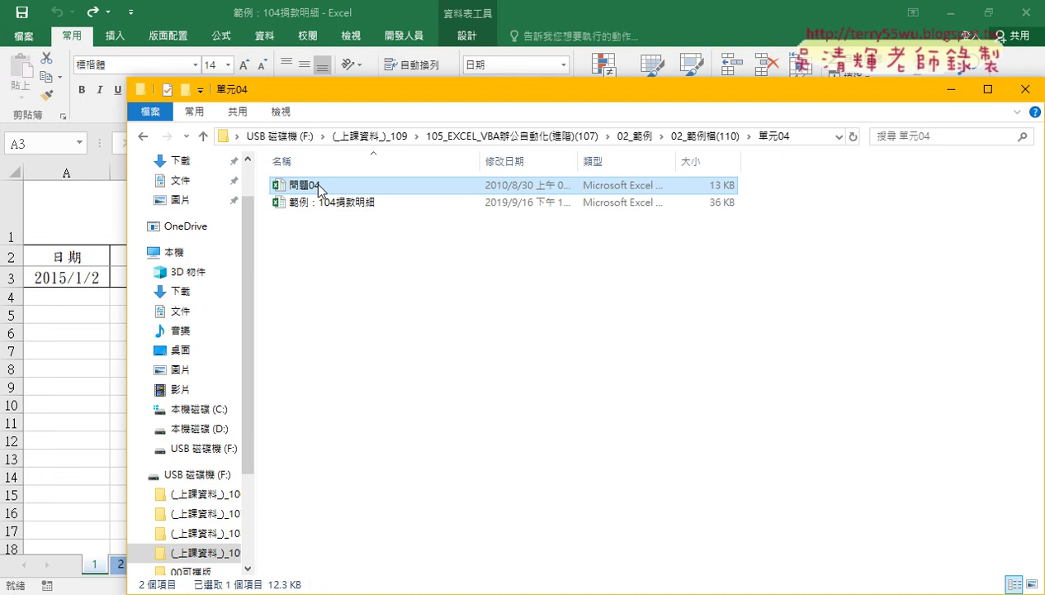
{"action": "double_click", "coordinate": [318, 202]}
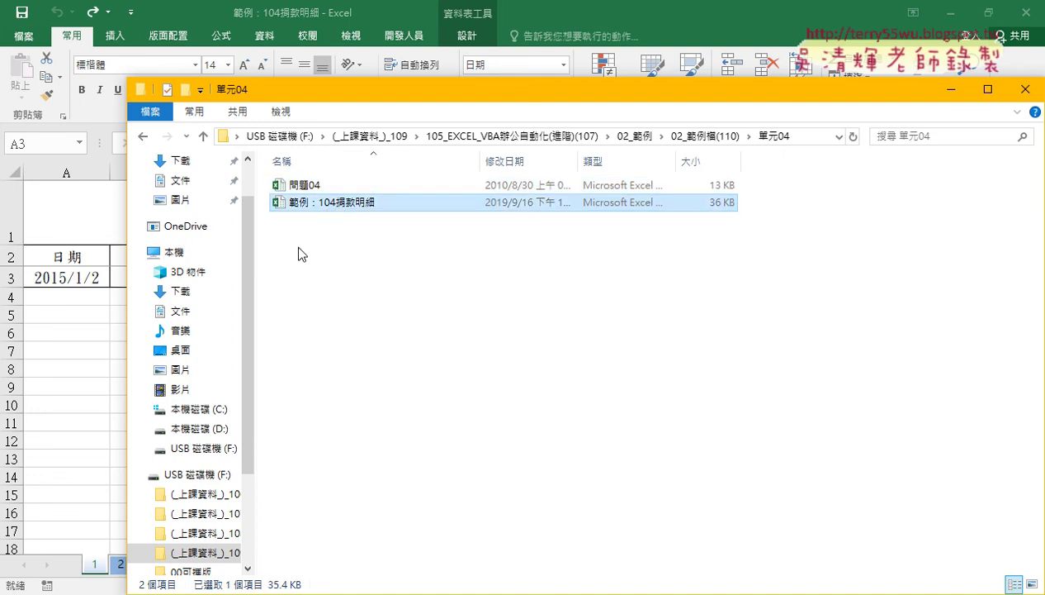